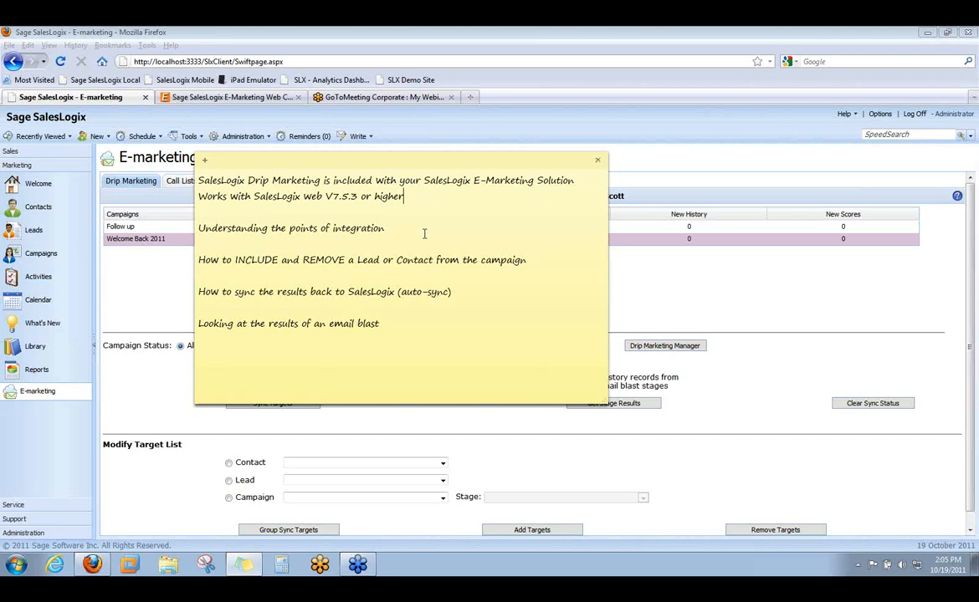
Step: Bring the E-marketing page in front of the sticky note
click(395, 230)
click(649, 290)
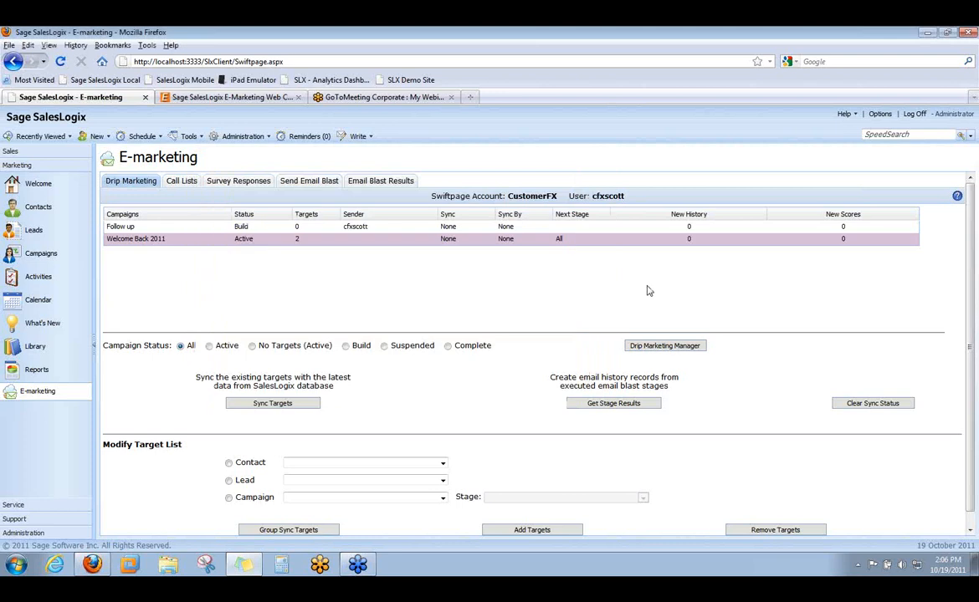
click(798, 59)
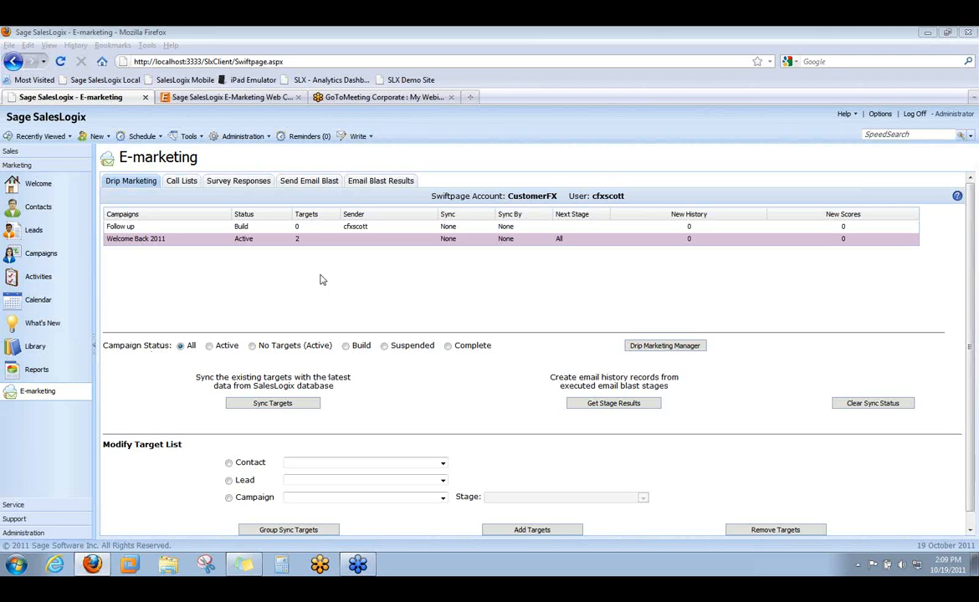
Step: Filter the drip marketing campaigns by Build status, by Active status, and return to showing all of them
click(346, 348)
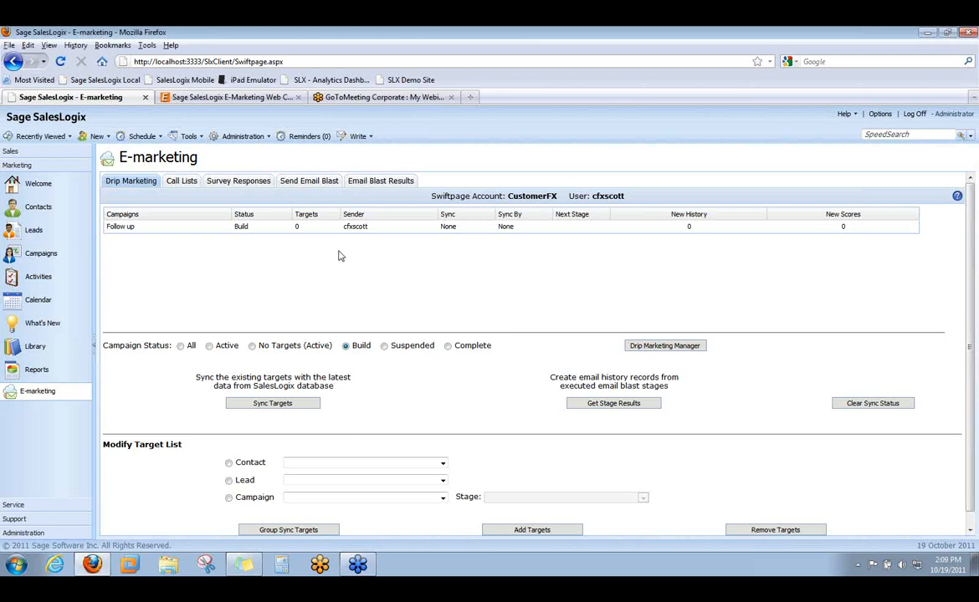
click(210, 348)
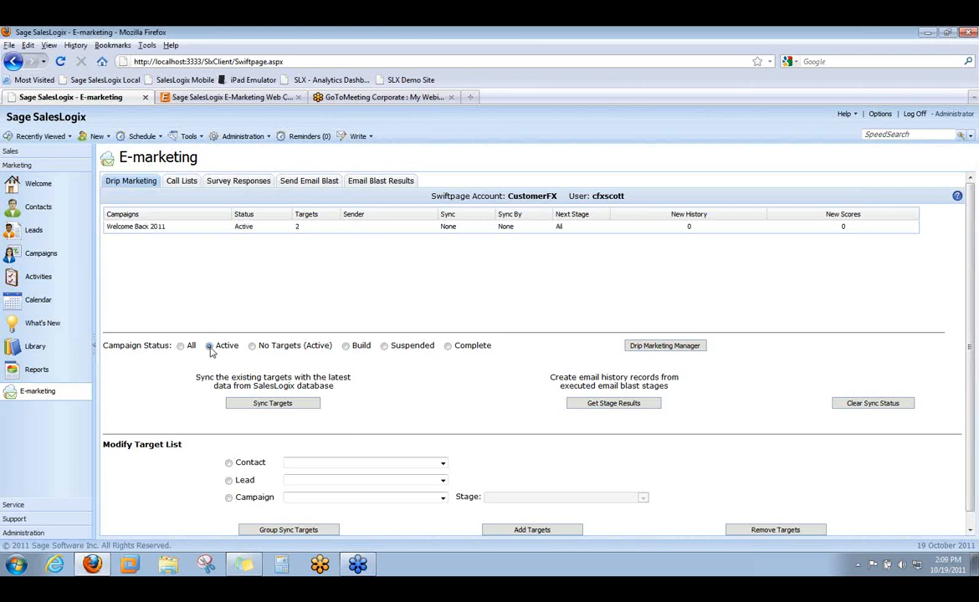
click(182, 347)
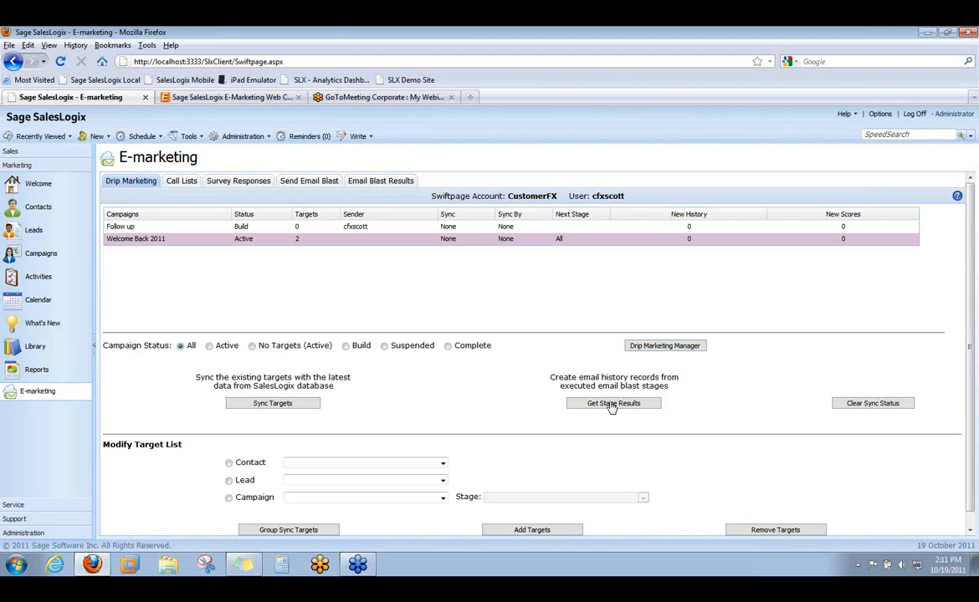
Step: Open the Drip Marketing Manager and open the Follow up campaign for editing
scroll(614, 416, down, 2)
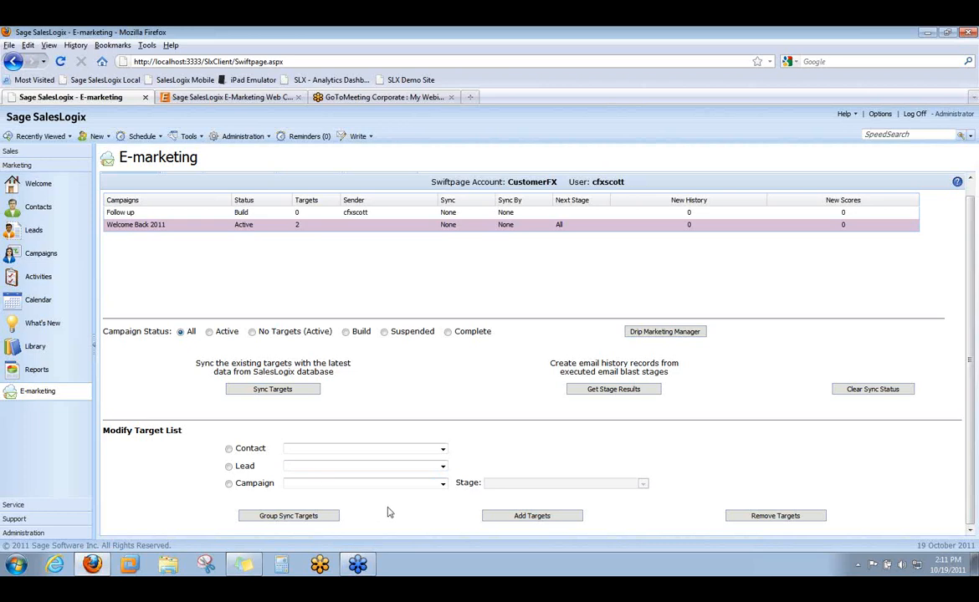
click(654, 333)
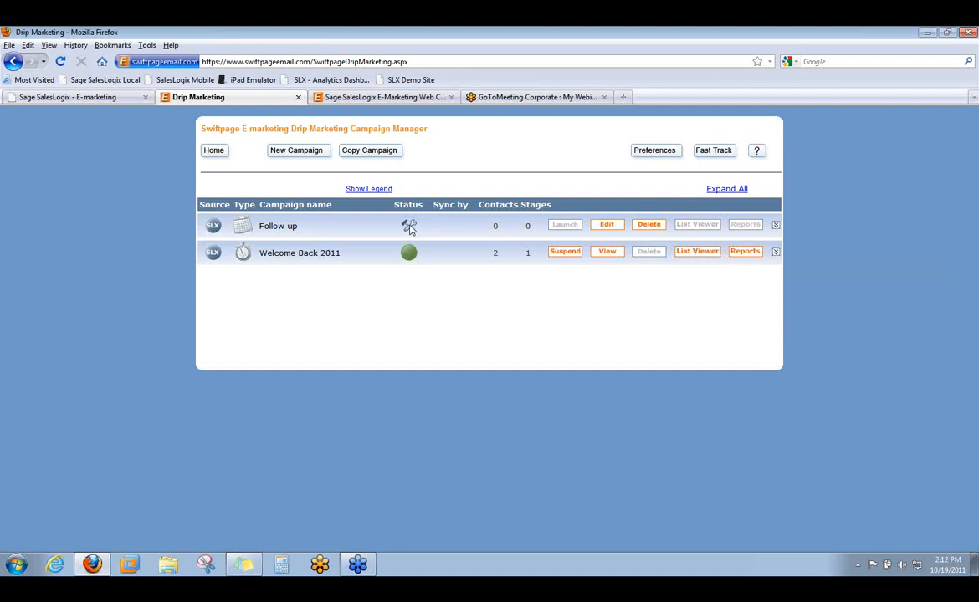
mouse_move(412, 231)
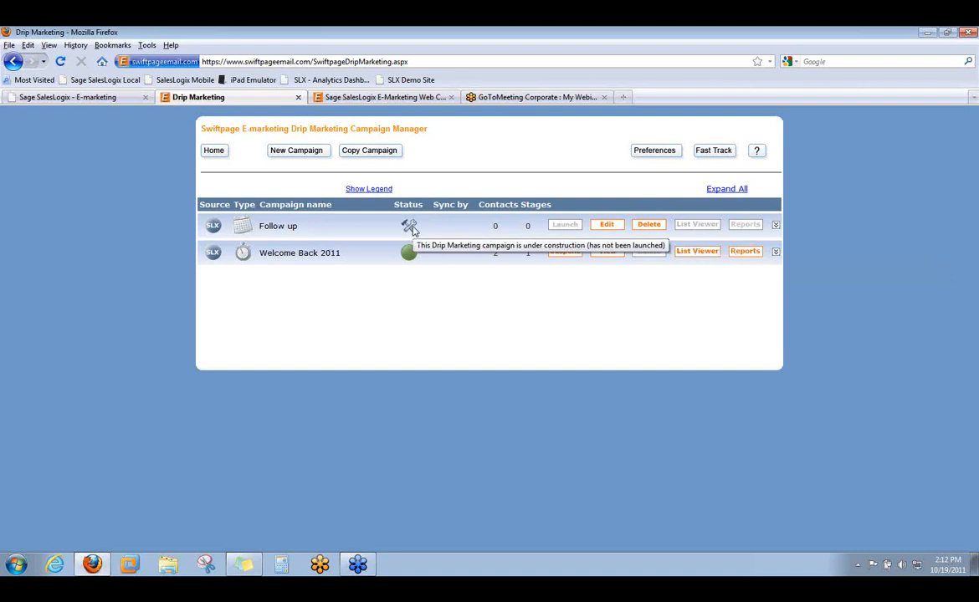
click(600, 226)
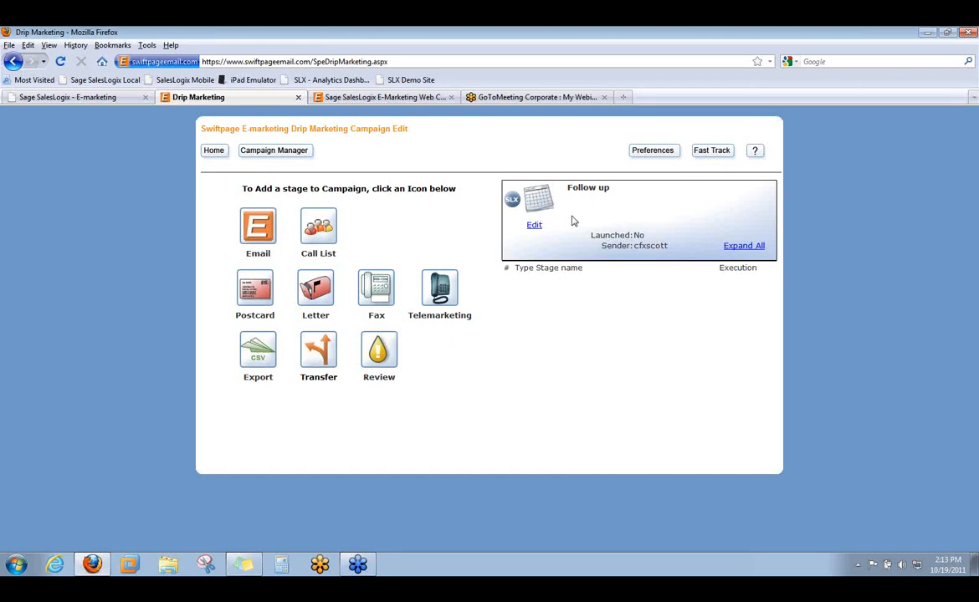
Step: Start a new email stage for the Follow up campaign and look through the available email templates
click(260, 235)
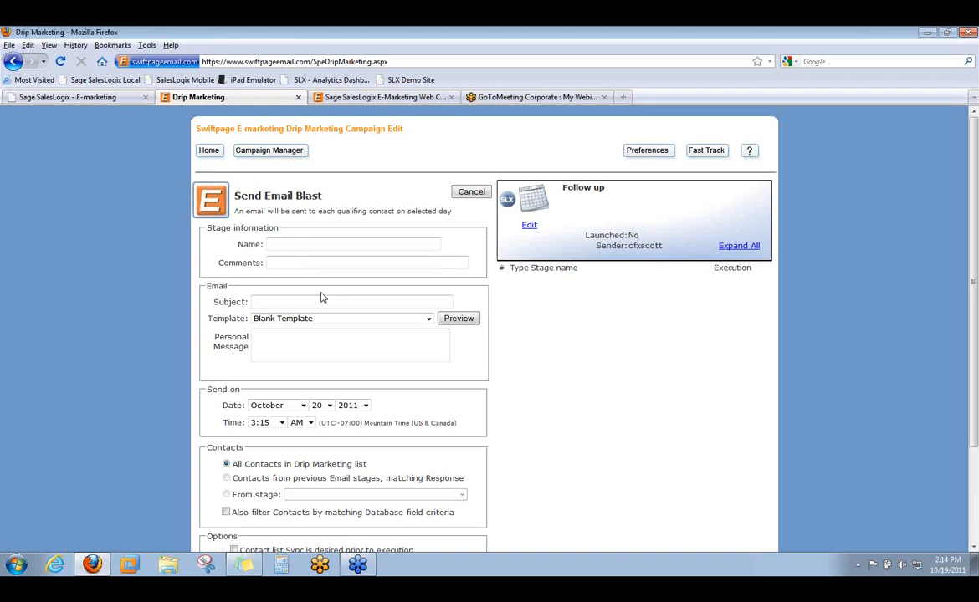
scroll(322, 297, down, 2)
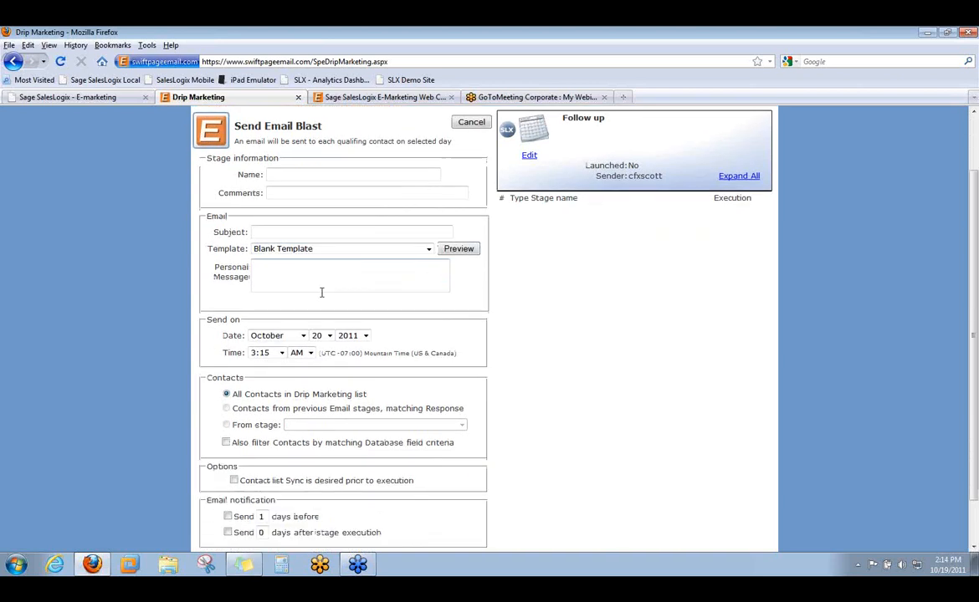
click(429, 249)
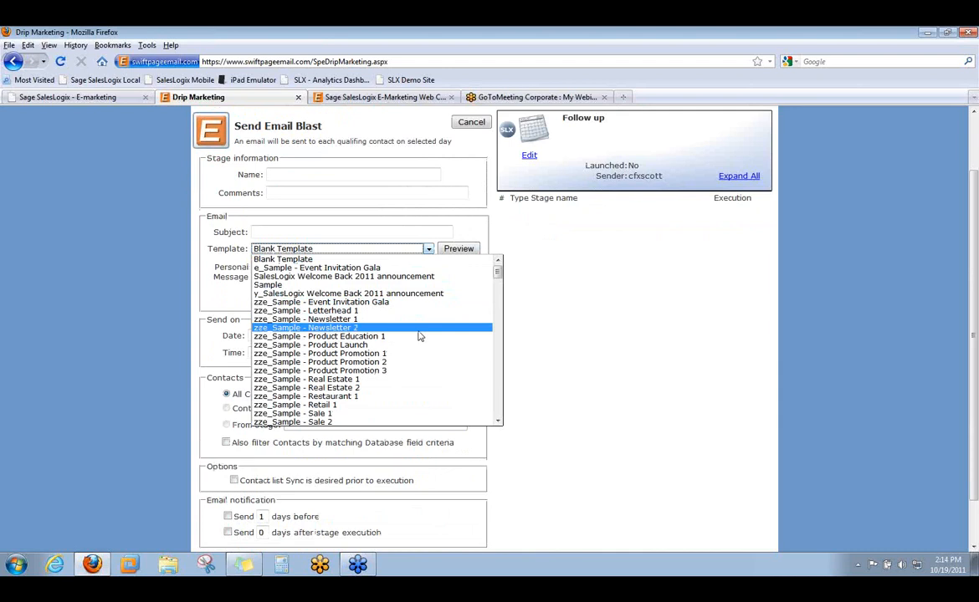
scroll(420, 336, down, 1)
scroll(420, 336, down, 1)
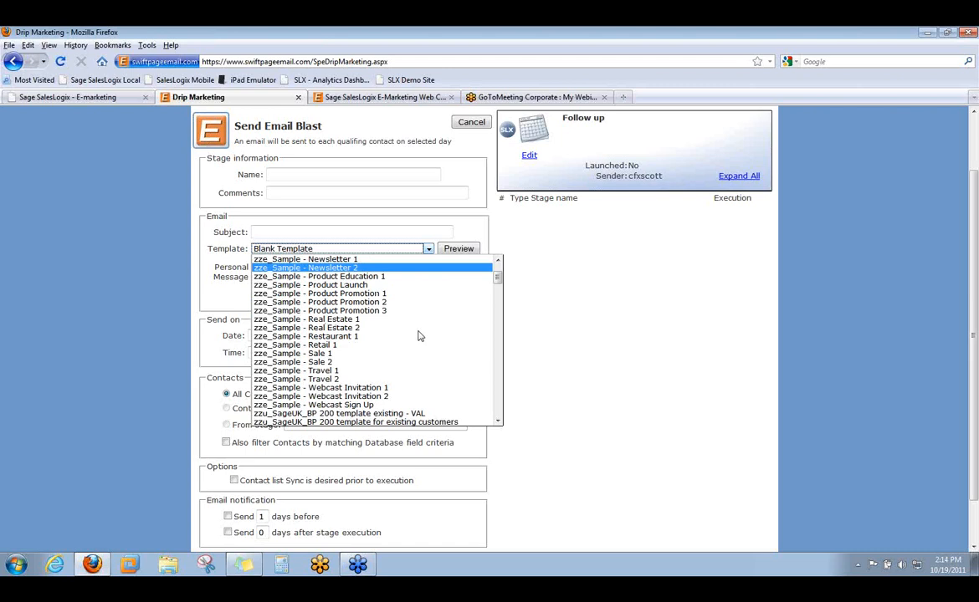
scroll(420, 336, down, 3)
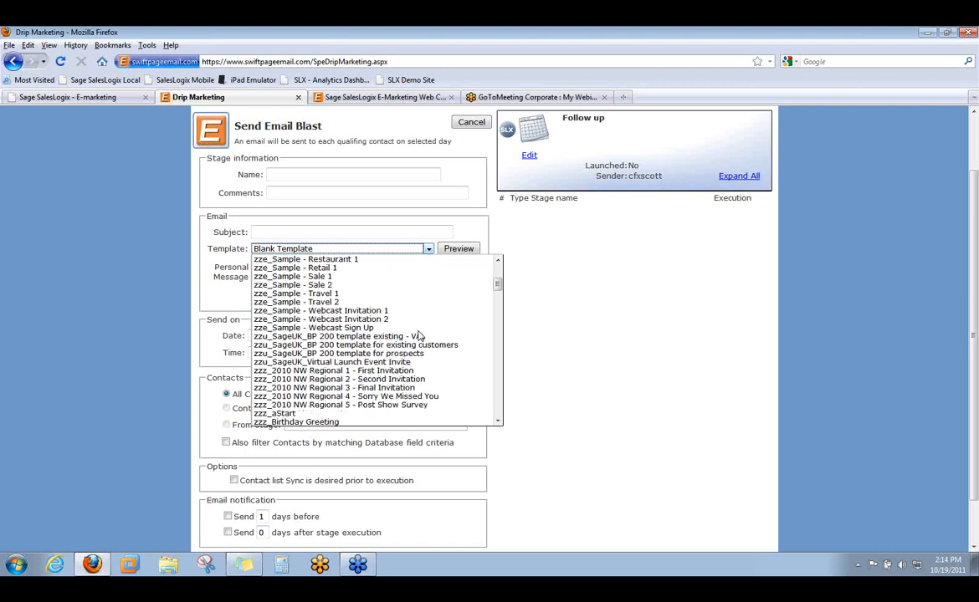
scroll(419, 336, down, 2)
scroll(420, 336, down, 2)
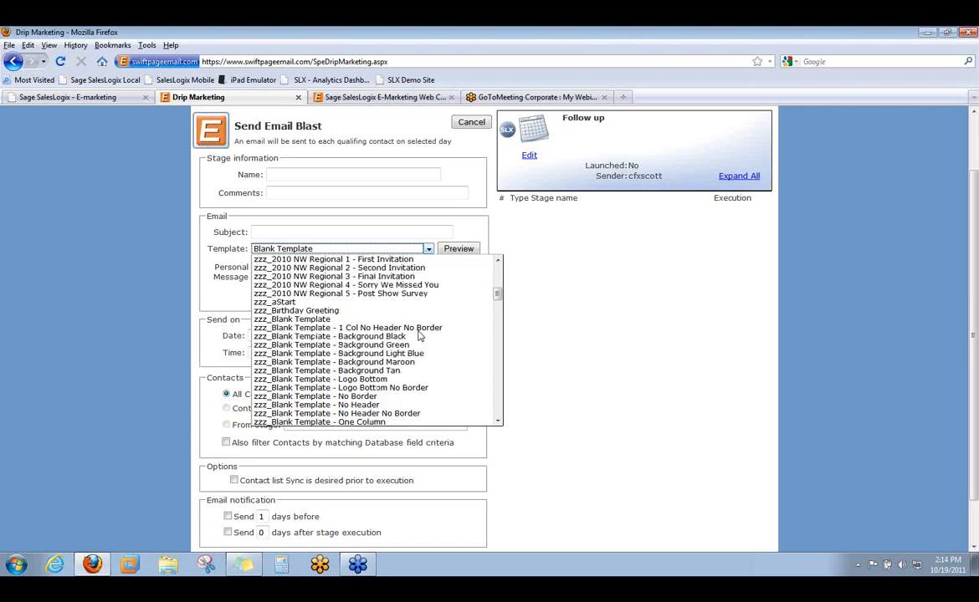
scroll(420, 337, down, 2)
scroll(420, 336, down, 2)
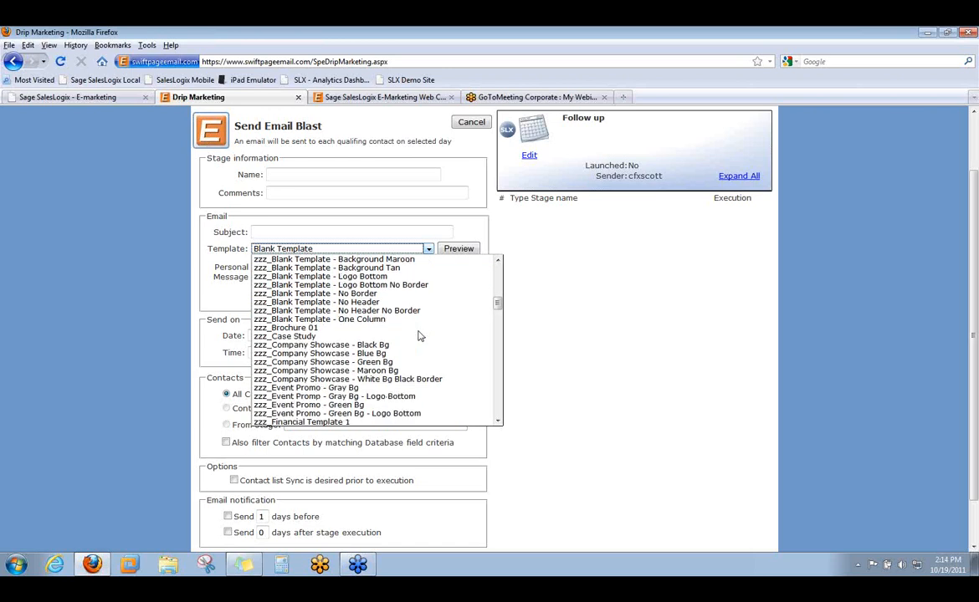
scroll(420, 336, up, 1)
click(540, 328)
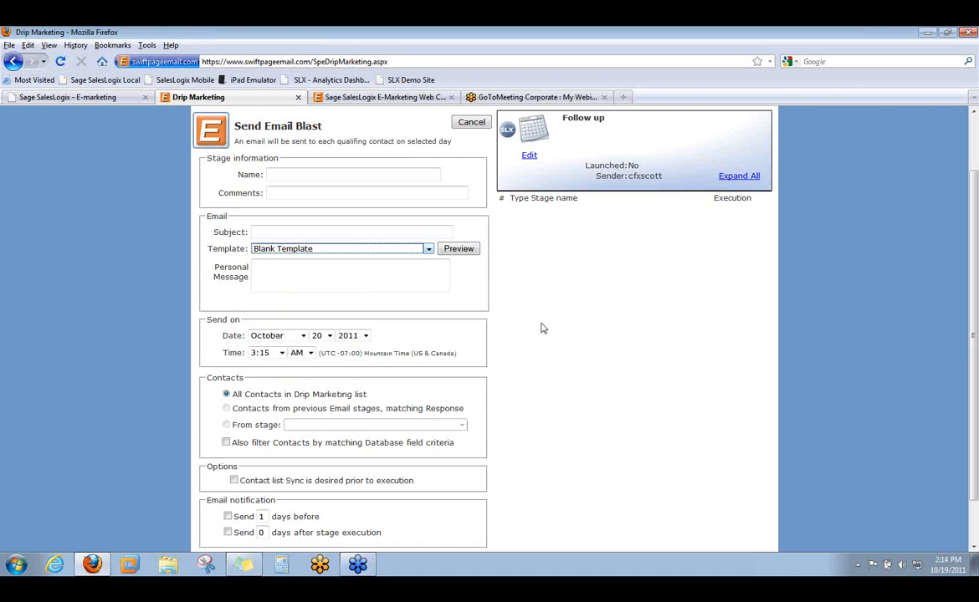
Step: Examine the email stage's personal message, send date, contact filter, list sync and notification options
click(349, 279)
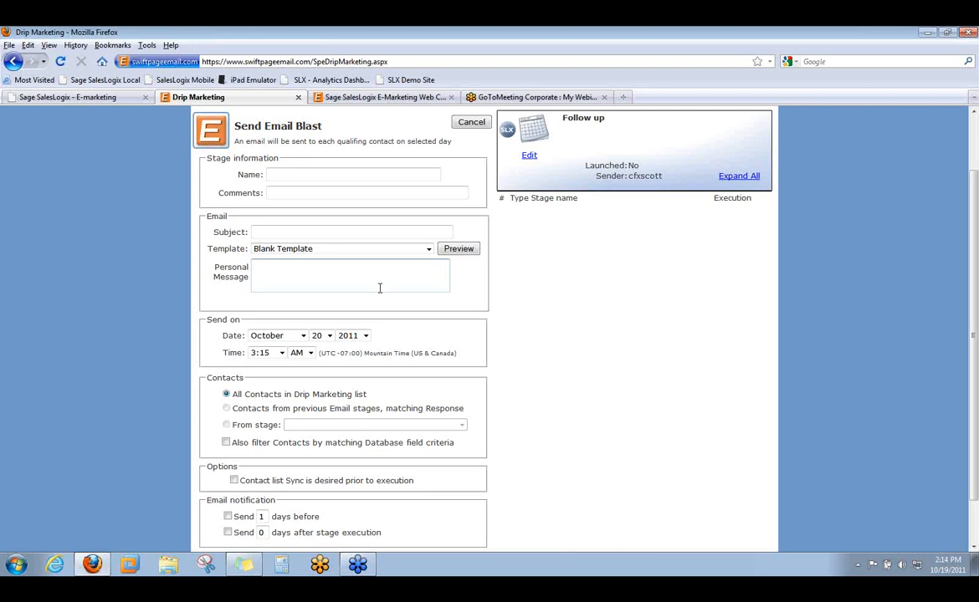
scroll(378, 288, down, 2)
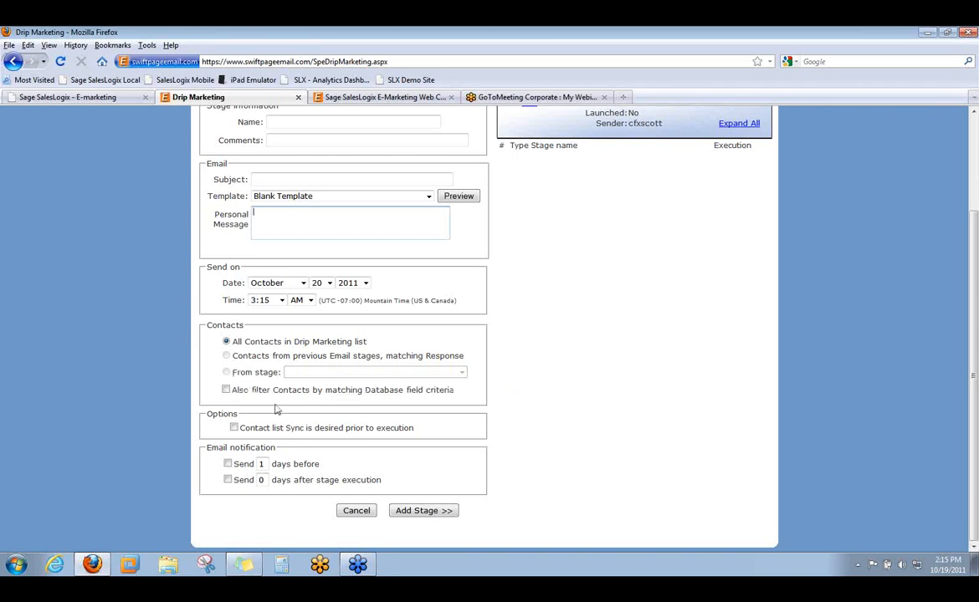
click(234, 428)
scroll(232, 430, up, 3)
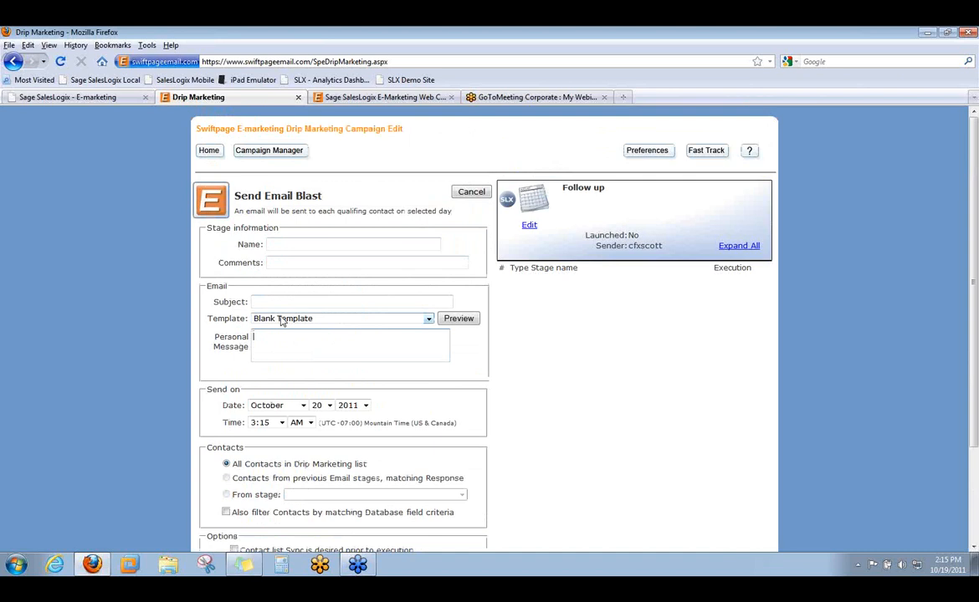
click(307, 357)
Step: Return to SalesLogix and show the All Leads group in list view
click(71, 97)
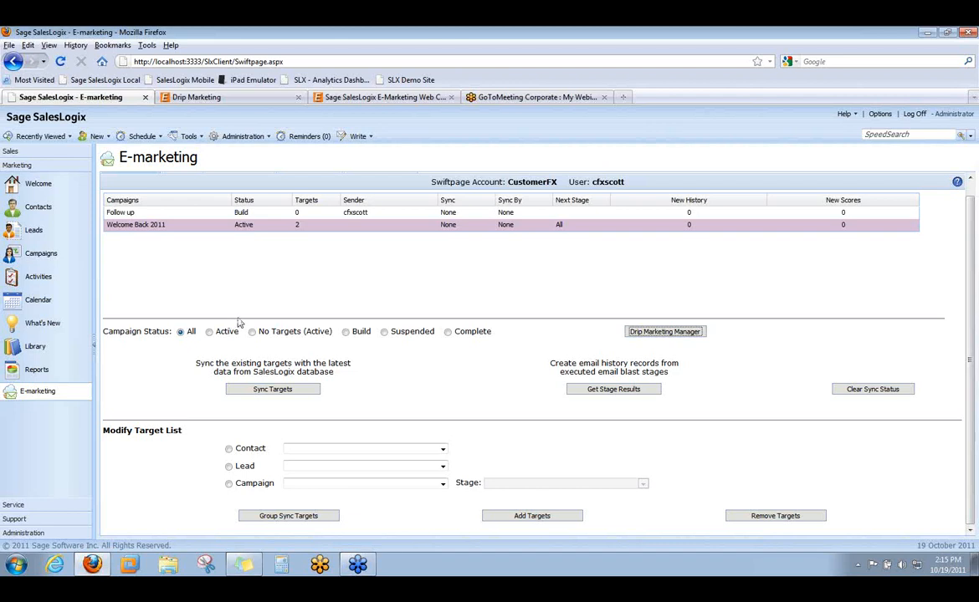
click(30, 233)
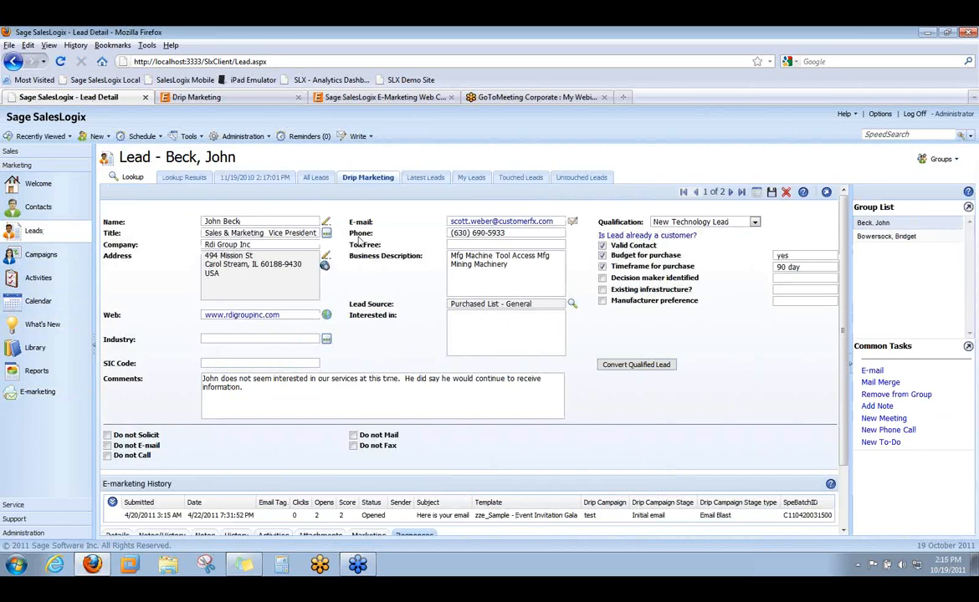
click(756, 194)
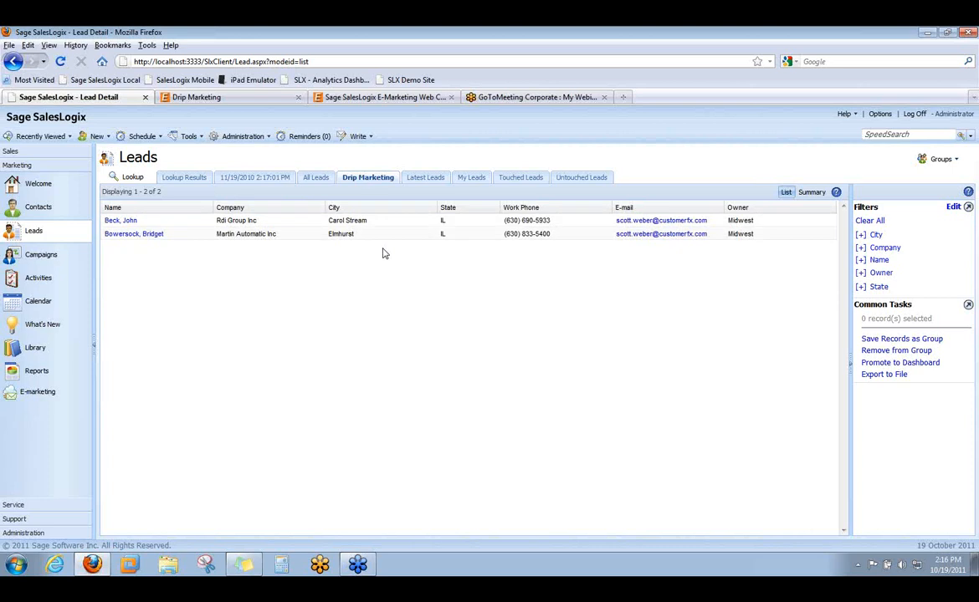
click(318, 179)
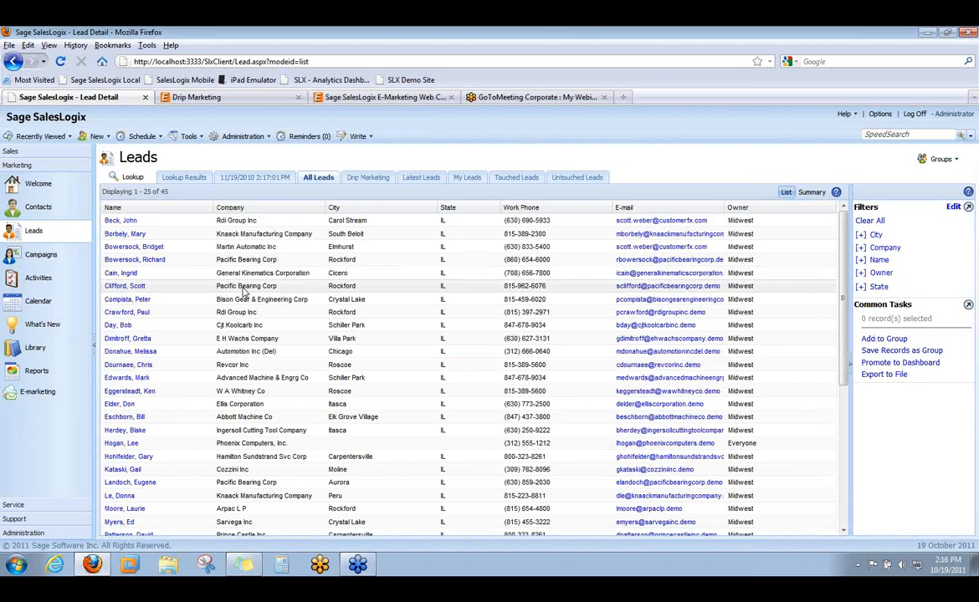
Step: Add the second Pacific Bearing Corp lead to the existing Drip Marketing group and show that group
right_click(244, 290)
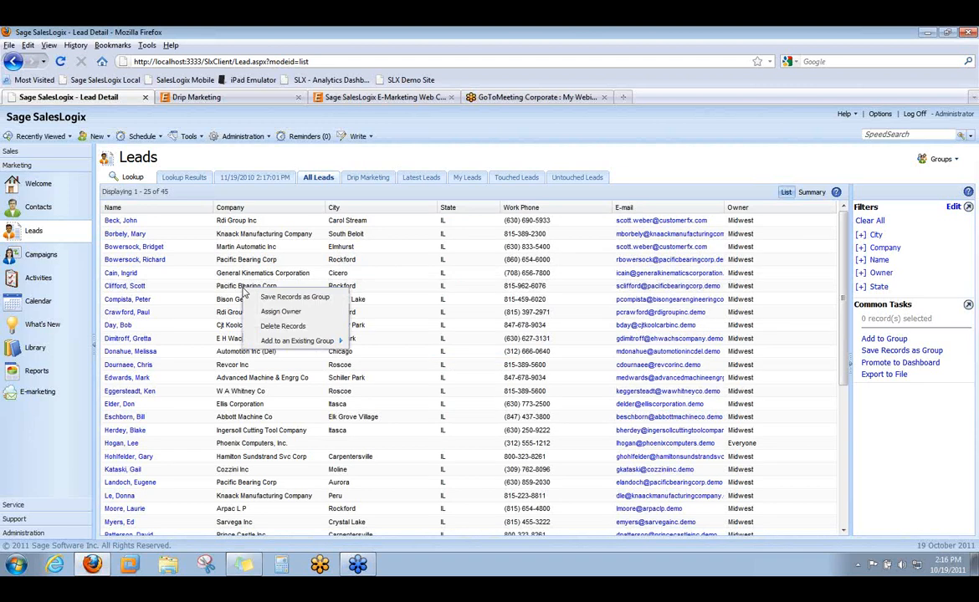
click(223, 289)
right_click(222, 290)
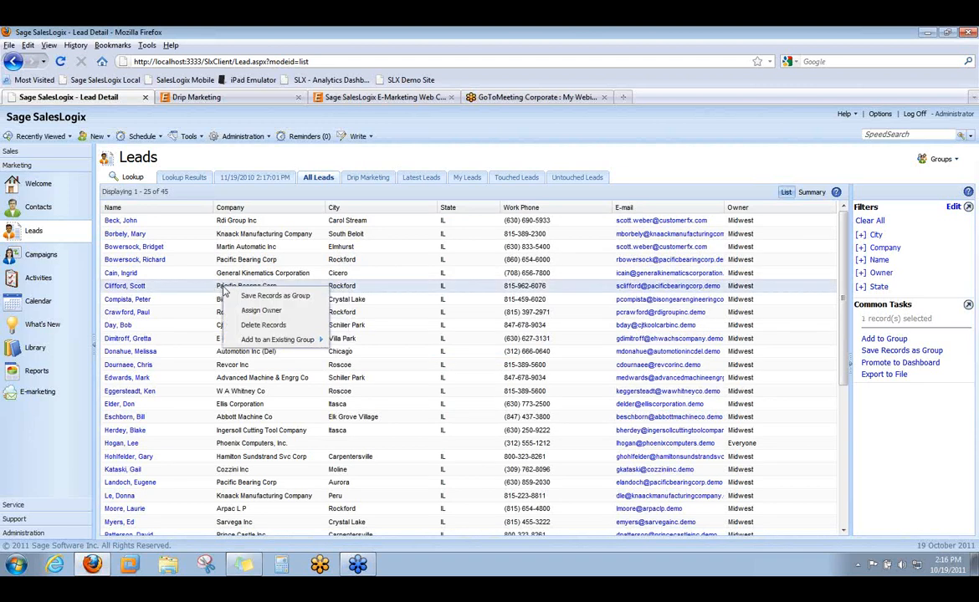
mouse_move(292, 343)
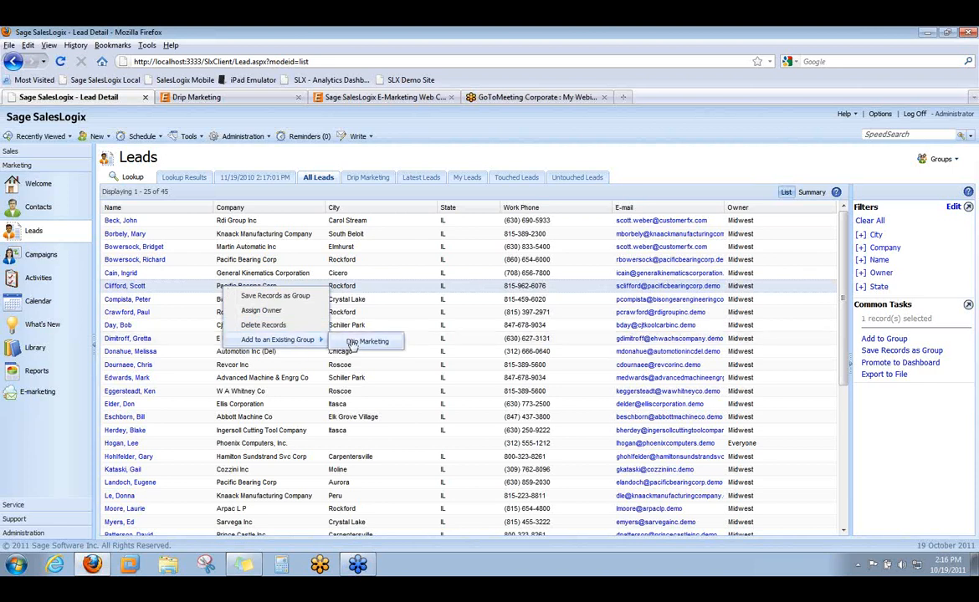
click(352, 343)
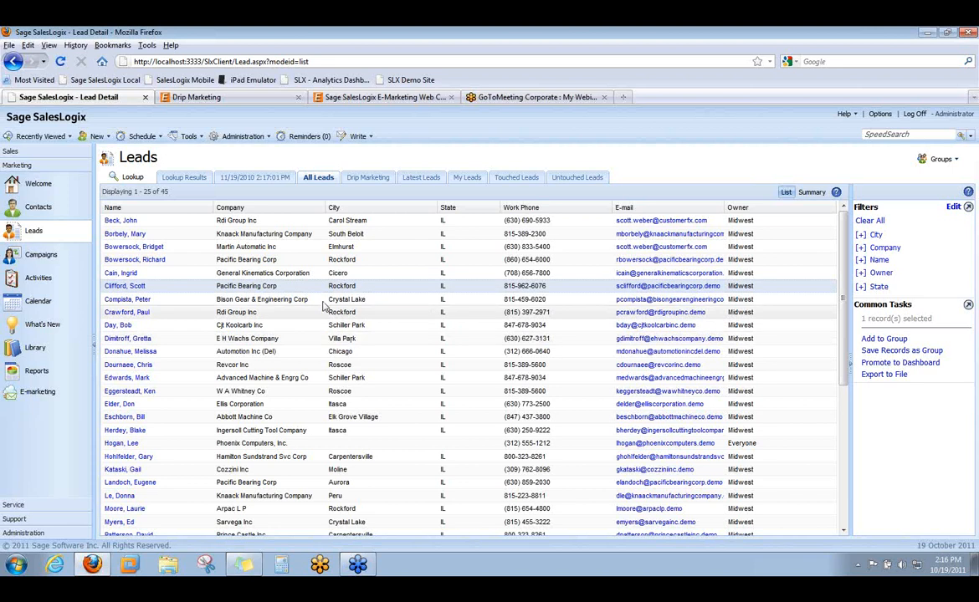
click(376, 182)
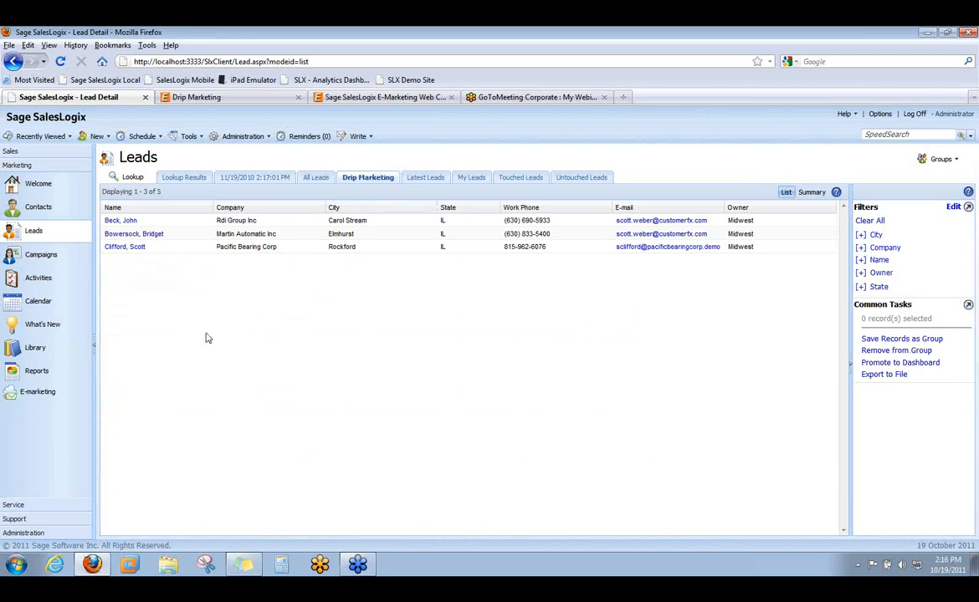
Step: Sync the Welcome Back 2011 campaign's targets with the Drip Marketing lead group, updating duplicates, removing missing targets and adding new ones
click(37, 398)
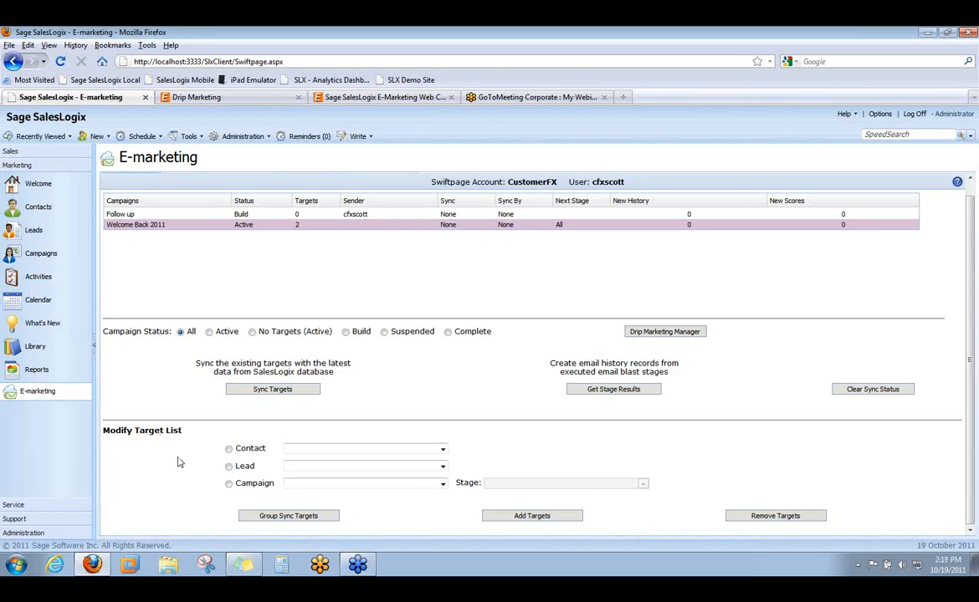
click(229, 467)
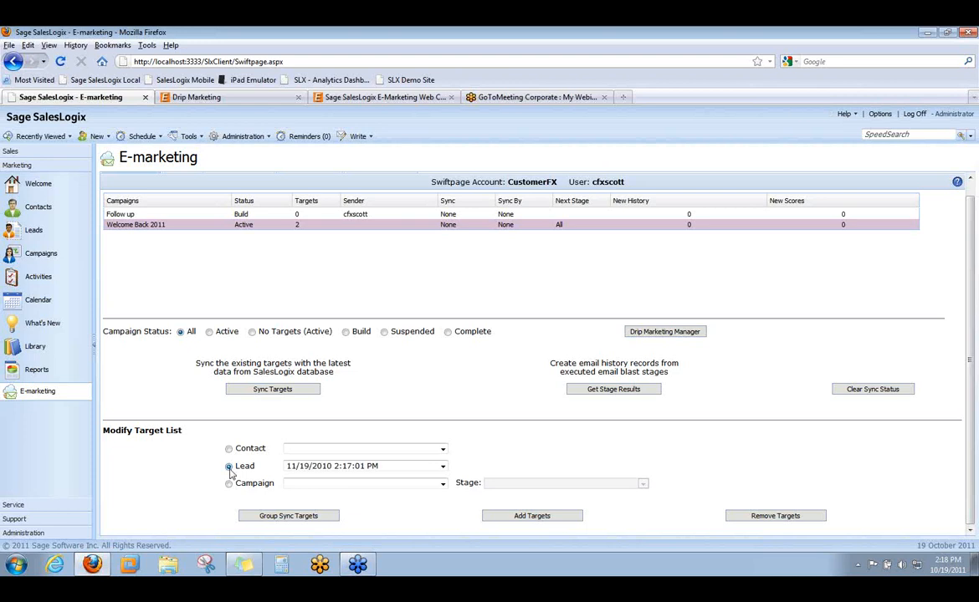
click(443, 467)
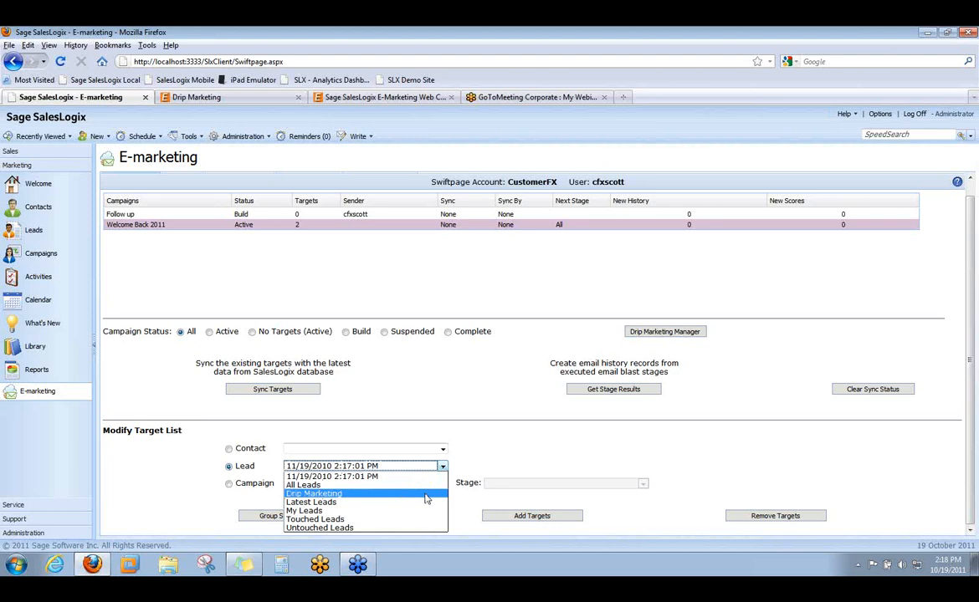
click(426, 495)
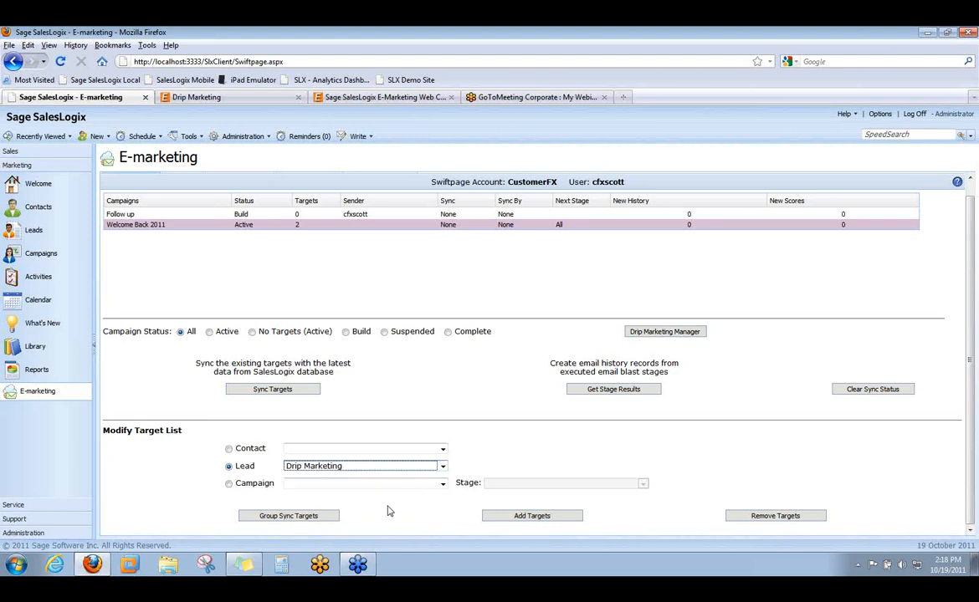
click(306, 516)
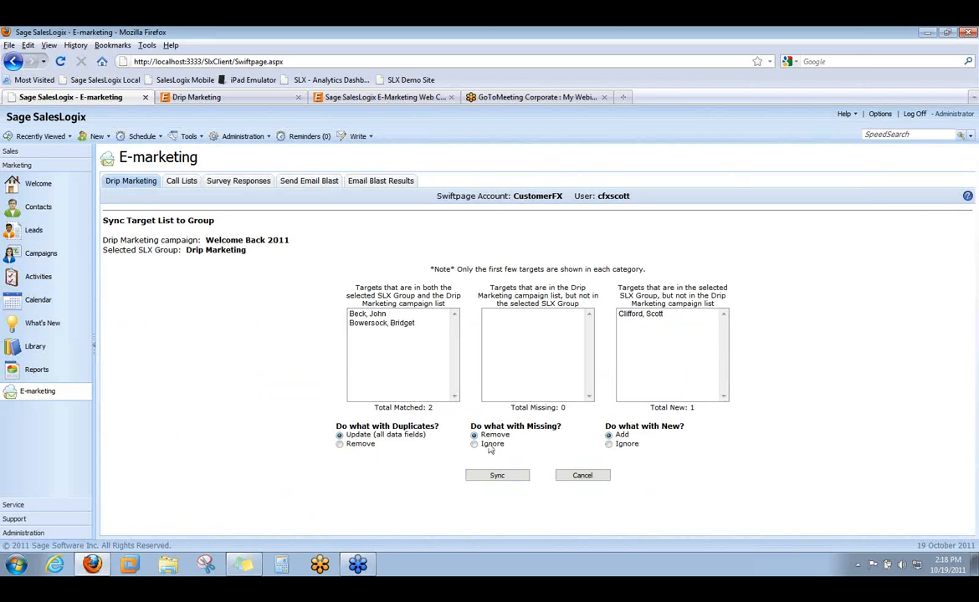
click(503, 479)
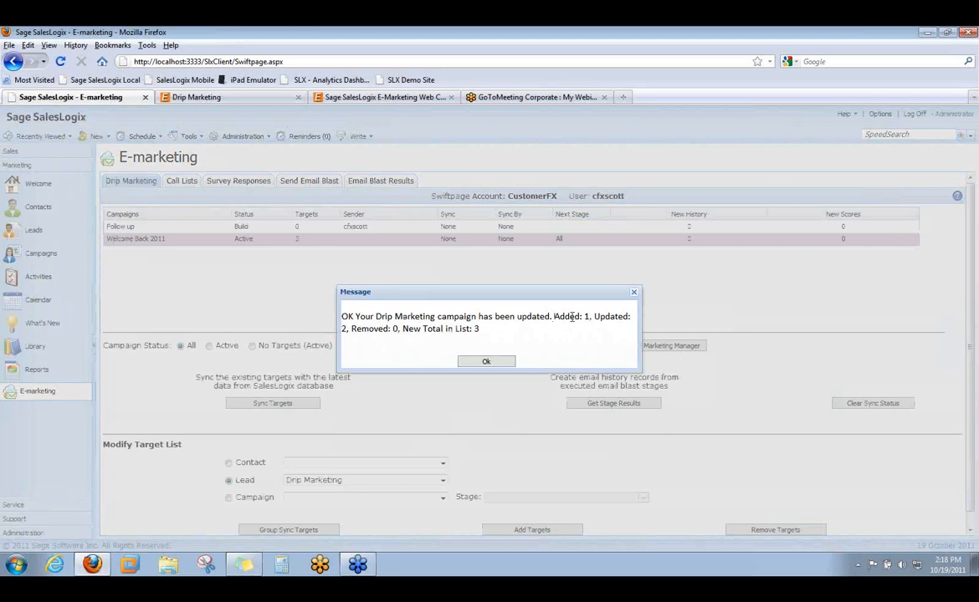
Step: Check the added-target figure and new list total in the group sync result, and dismiss the message
drag(555, 317, 589, 317)
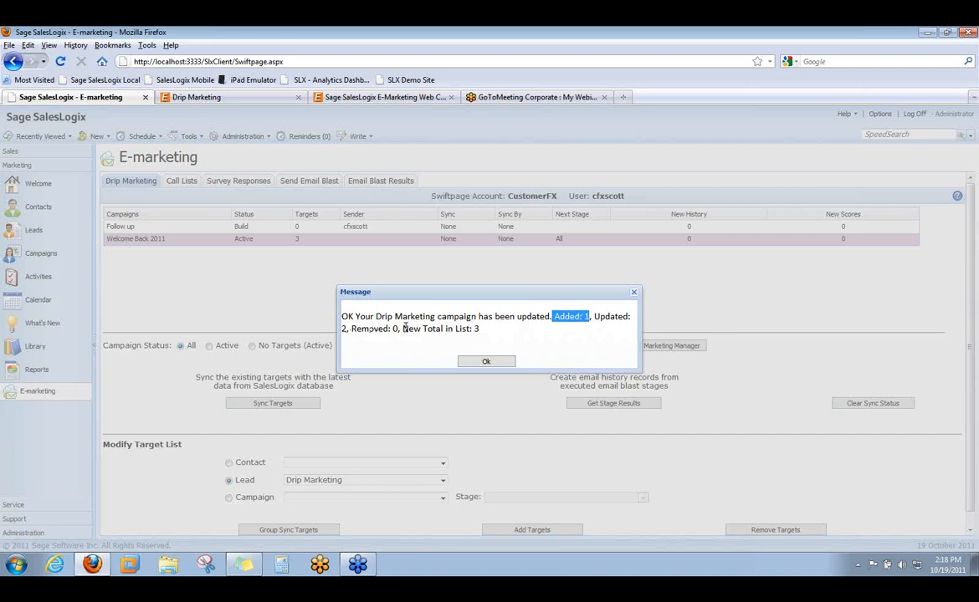
drag(403, 329, 481, 333)
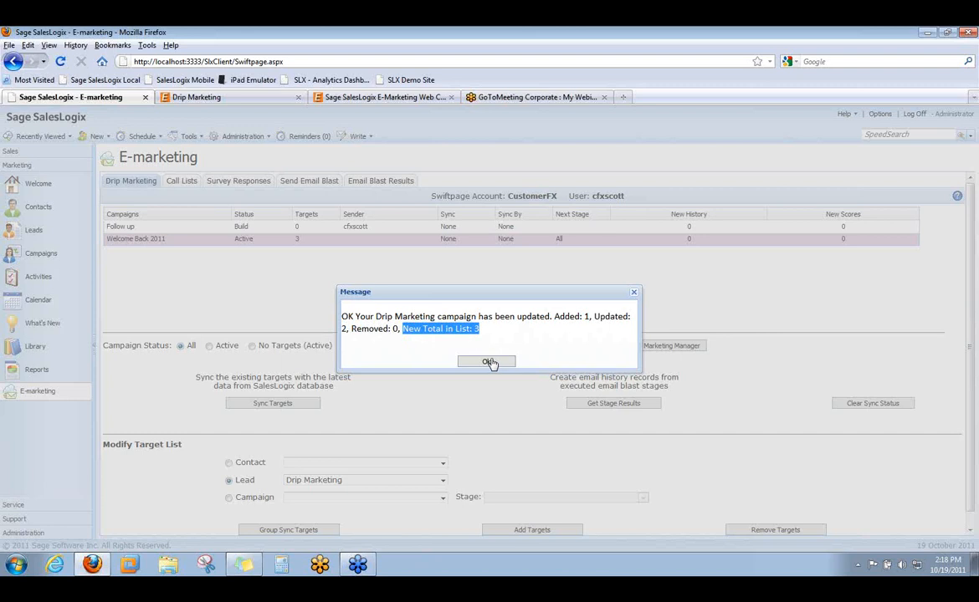
click(489, 362)
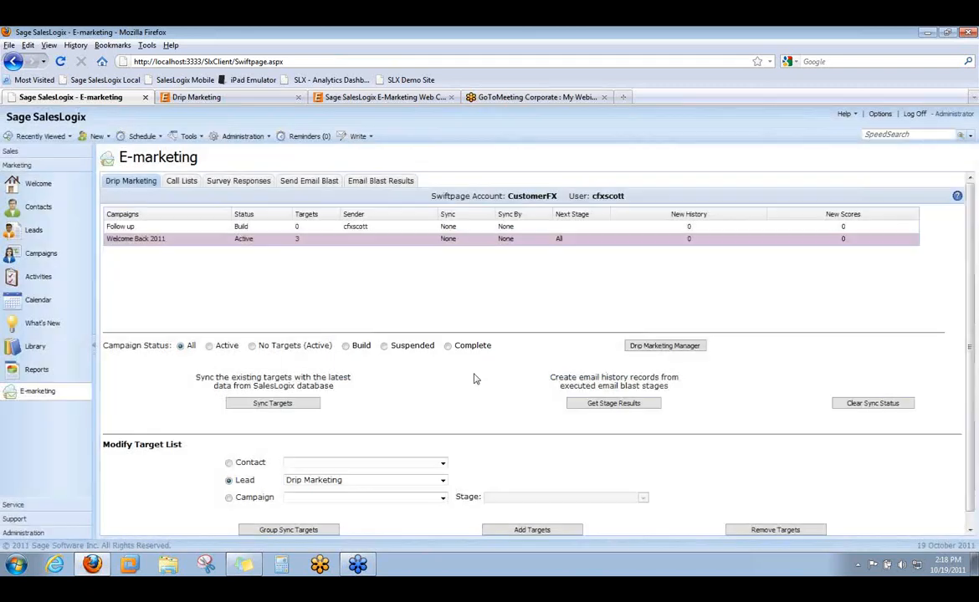
Step: Remove the Drip Marketing lead group's targets from the Welcome Back 2011 campaign
scroll(461, 438, down, 1)
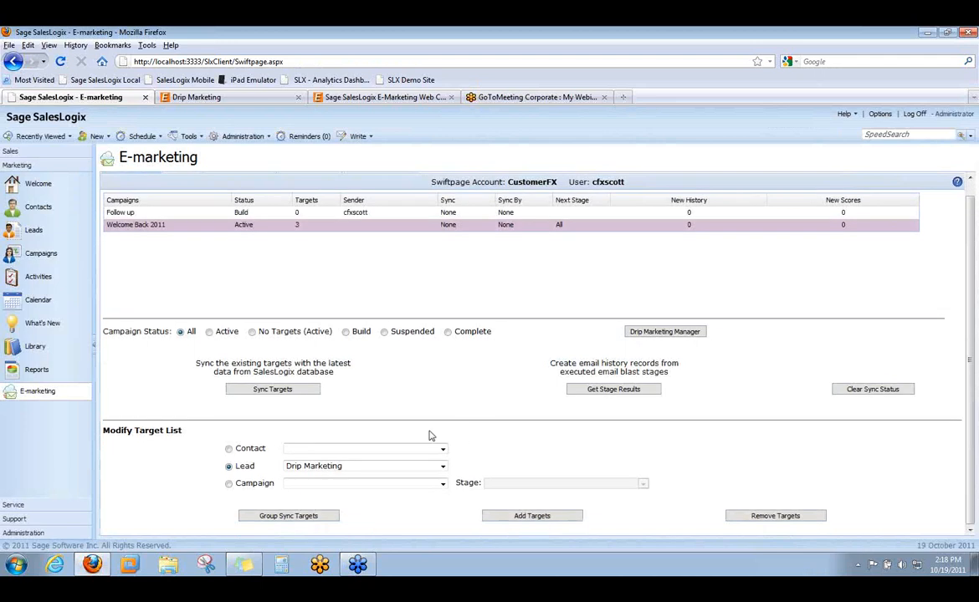
click(761, 516)
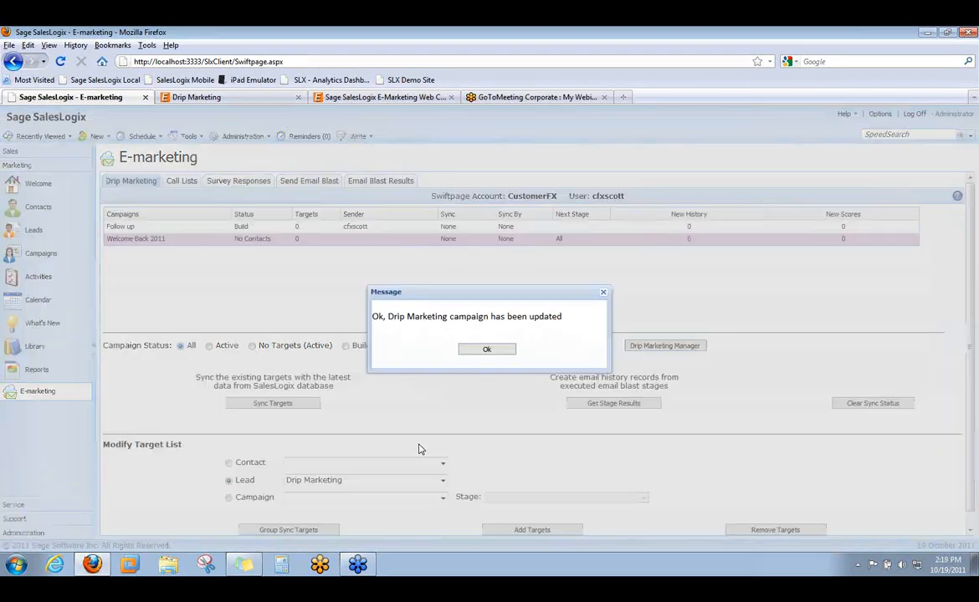
click(484, 355)
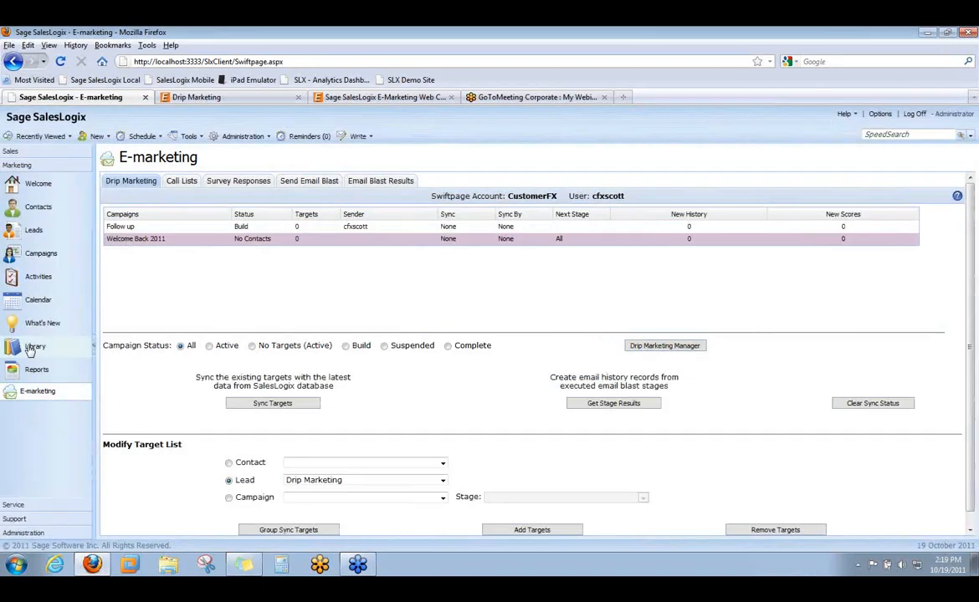
Step: Remove the Pacific Bearing Corp lead from the Drip Marketing lead group
click(33, 232)
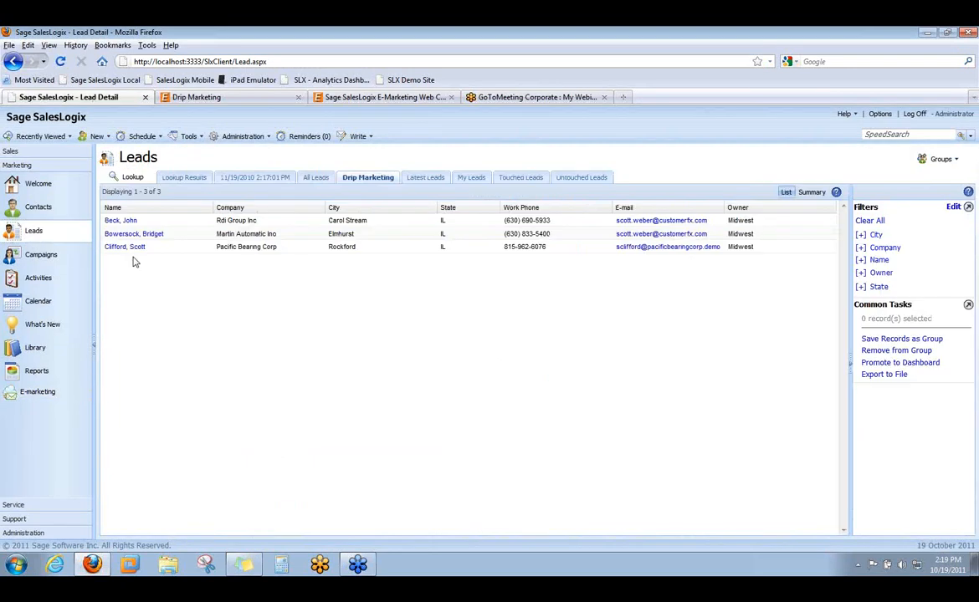
right_click(151, 251)
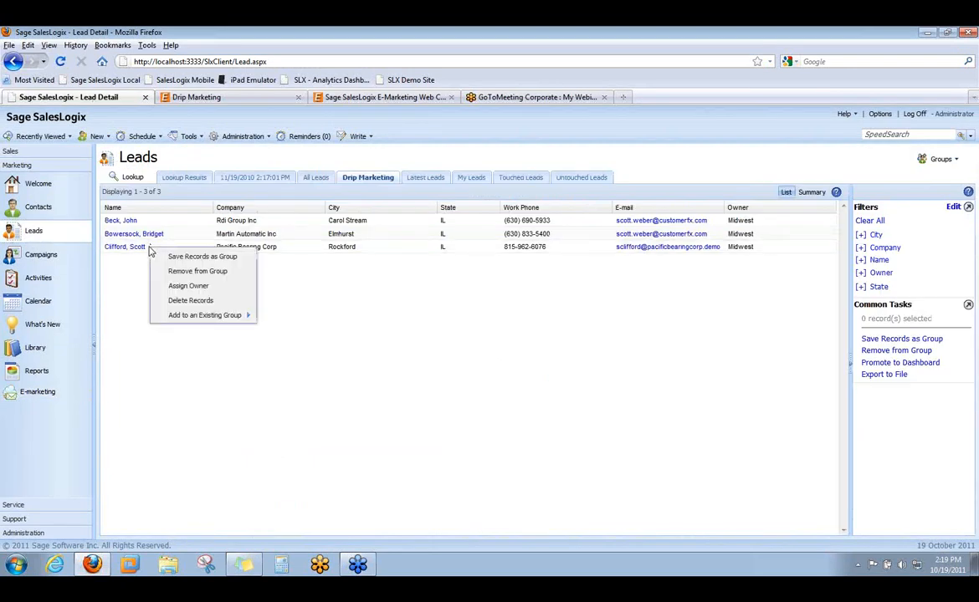
click(269, 248)
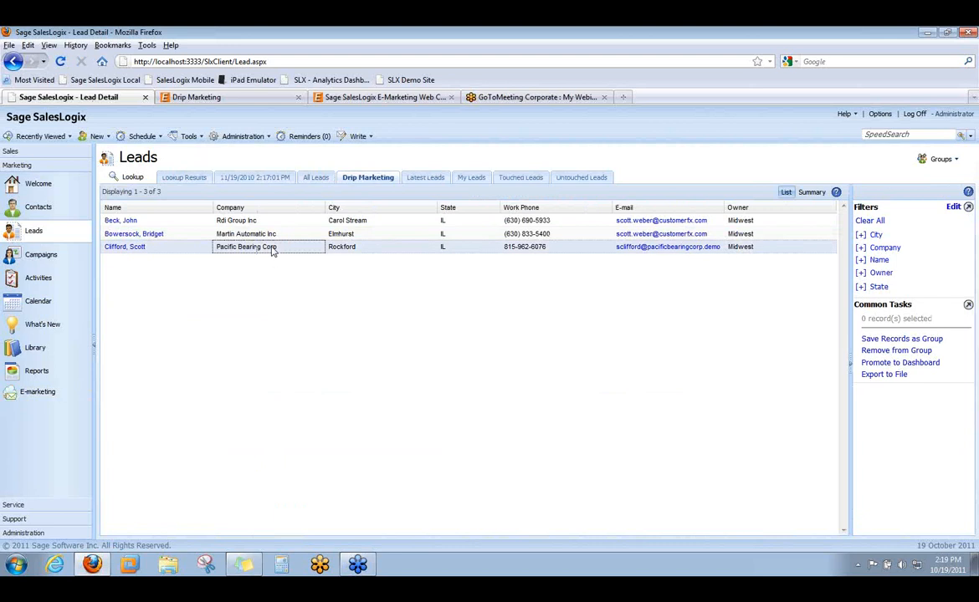
right_click(272, 251)
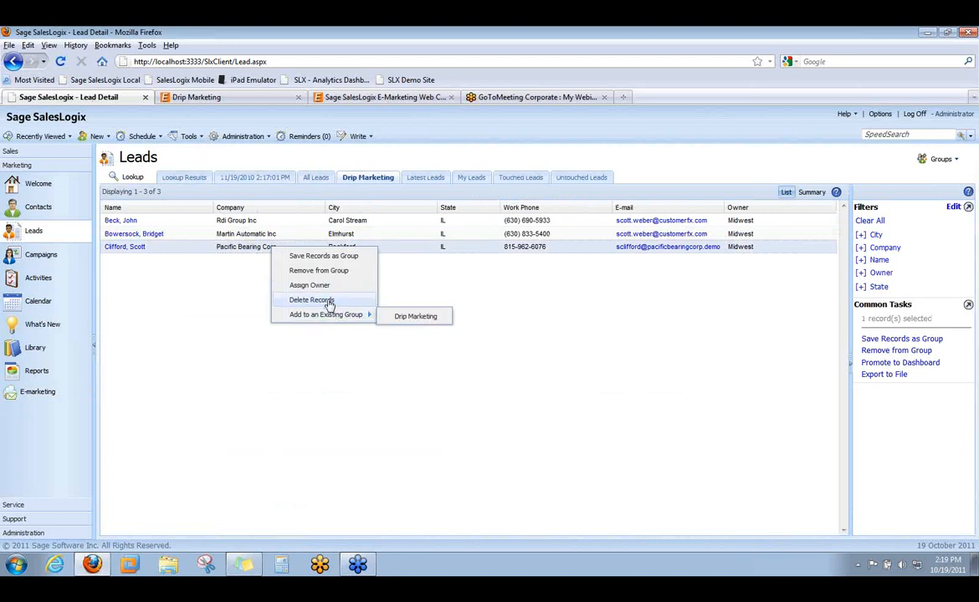
click(326, 272)
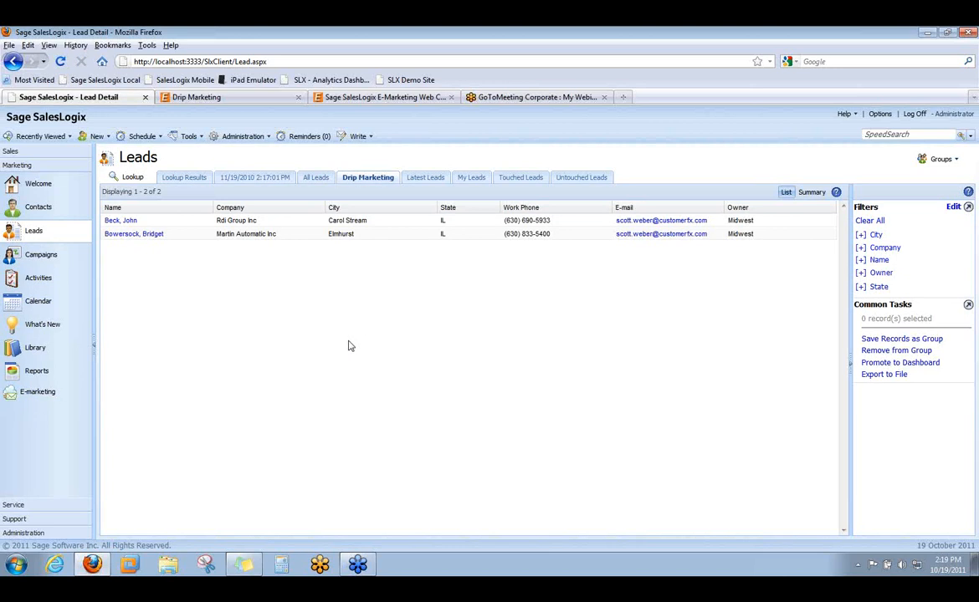
Step: Return to E-marketing and try to sync the existing targets of the Welcome Back 2011 campaign with the latest SalesLogix data
click(44, 394)
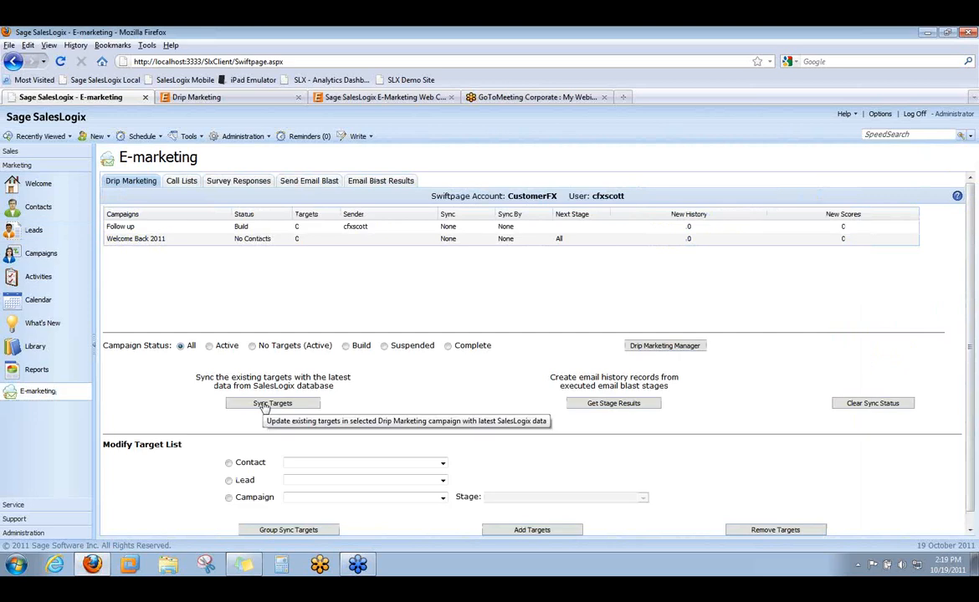
click(264, 404)
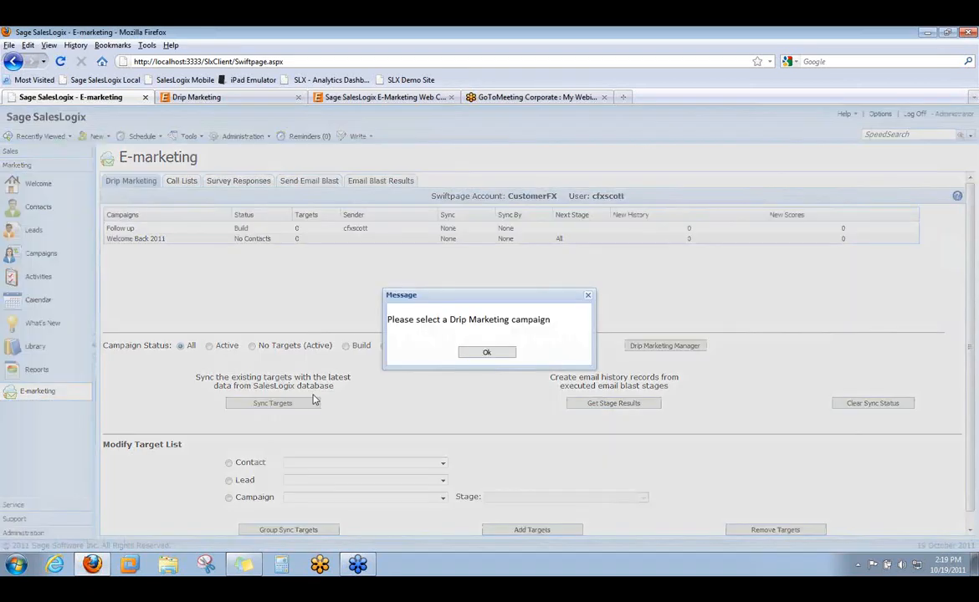
click(486, 352)
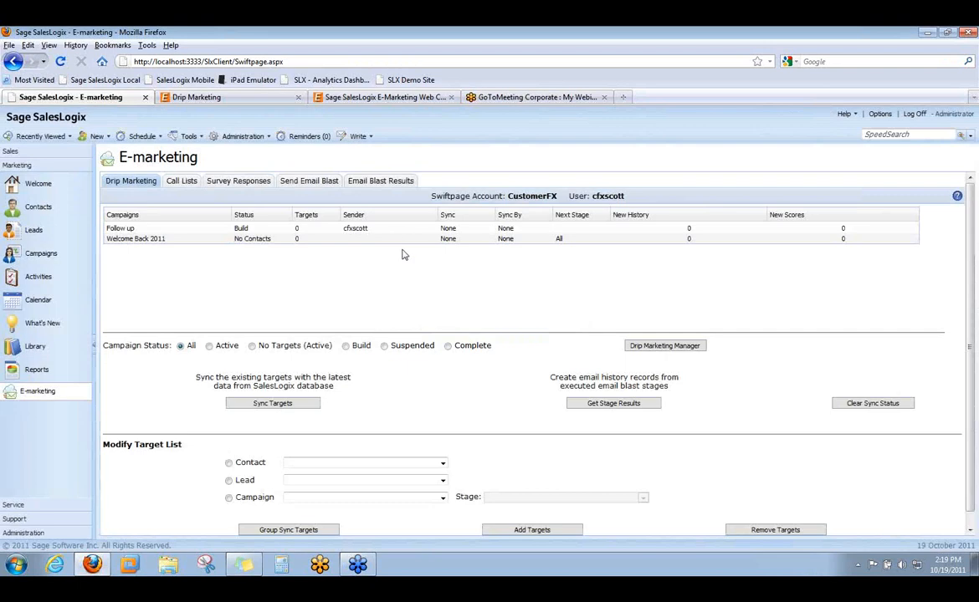
click(400, 239)
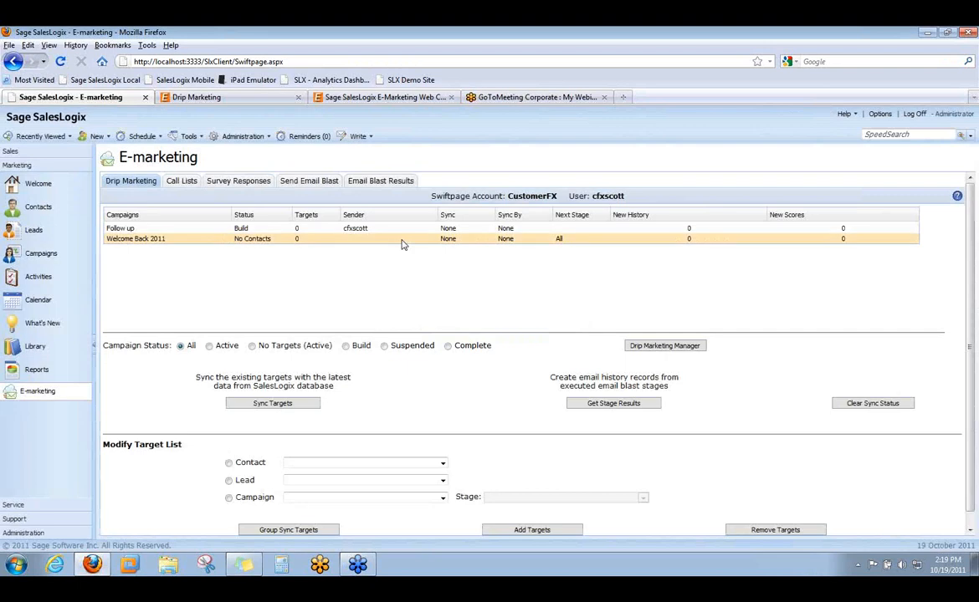
click(277, 404)
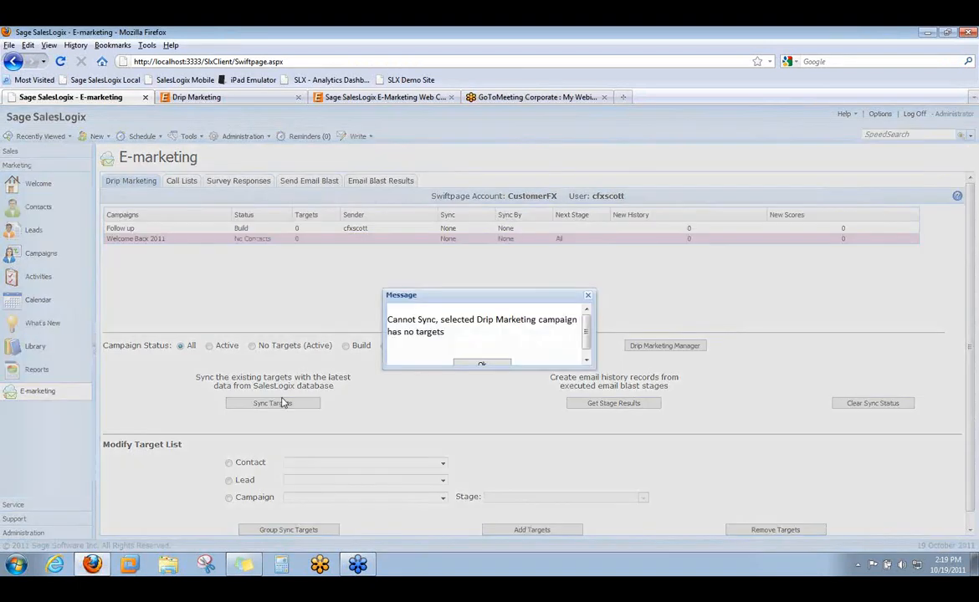
click(475, 364)
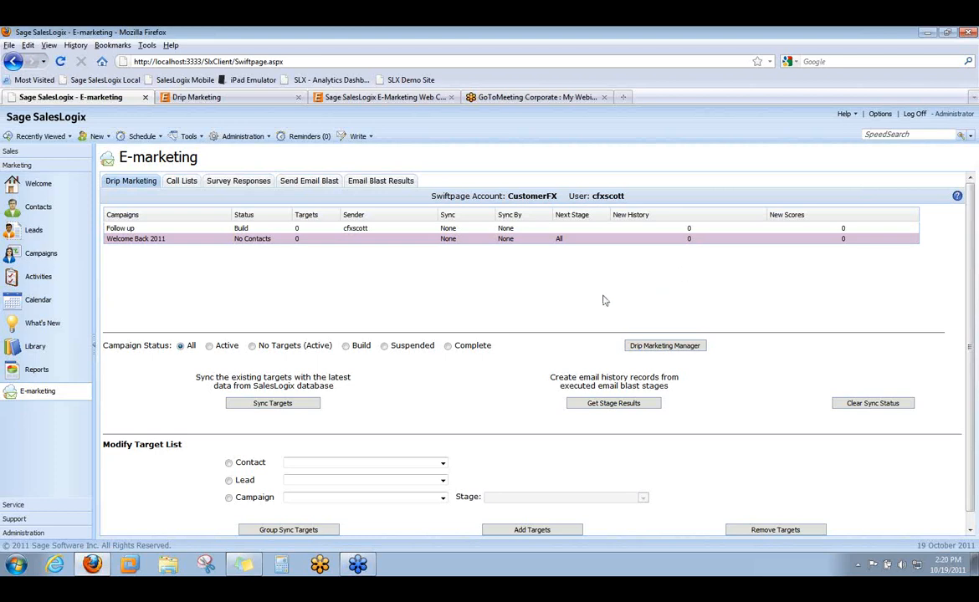
Step: Request the stage results for the Welcome Back 2011 campaign and dismiss the message
click(614, 404)
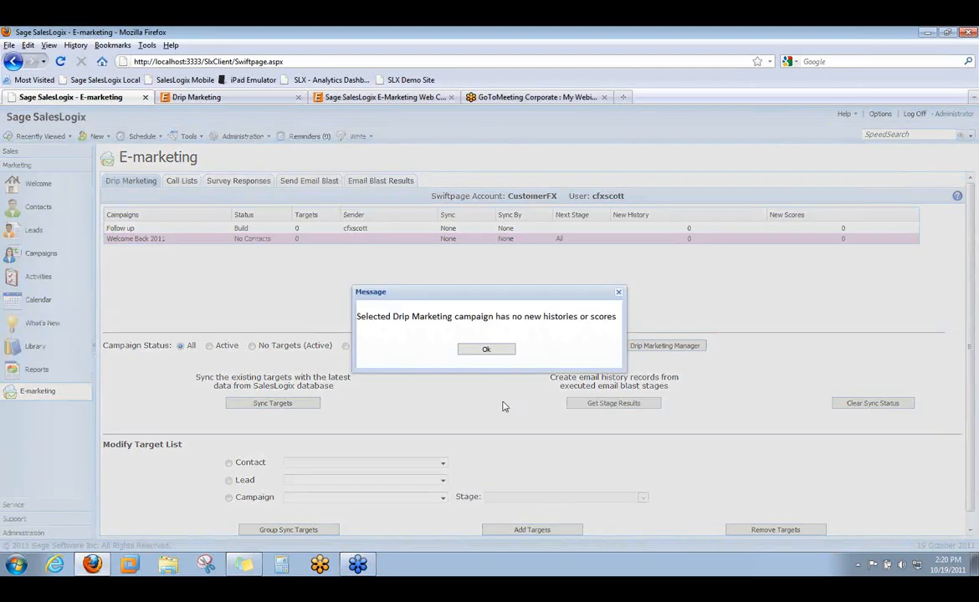
click(485, 349)
click(485, 349)
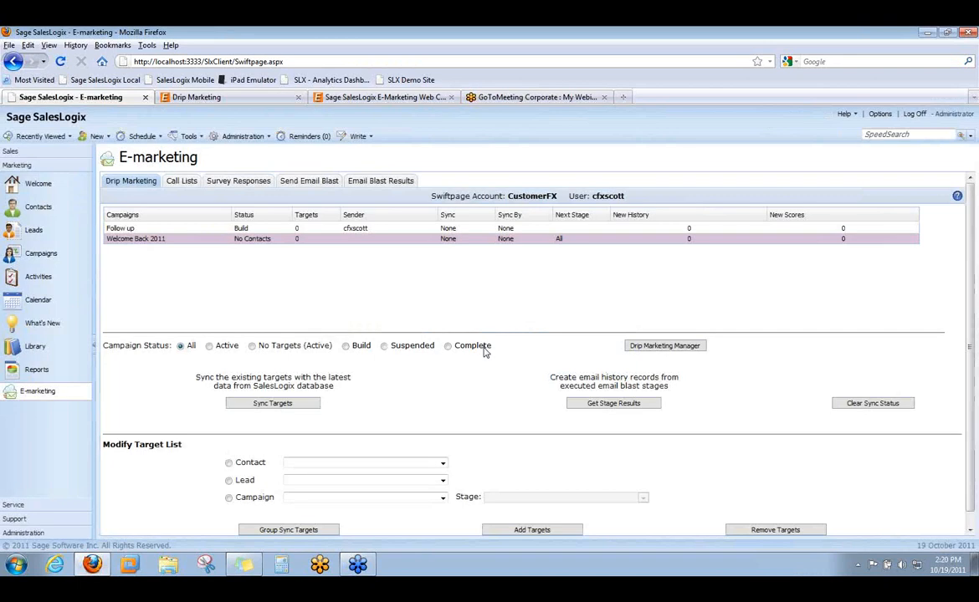
scroll(489, 393, down, 1)
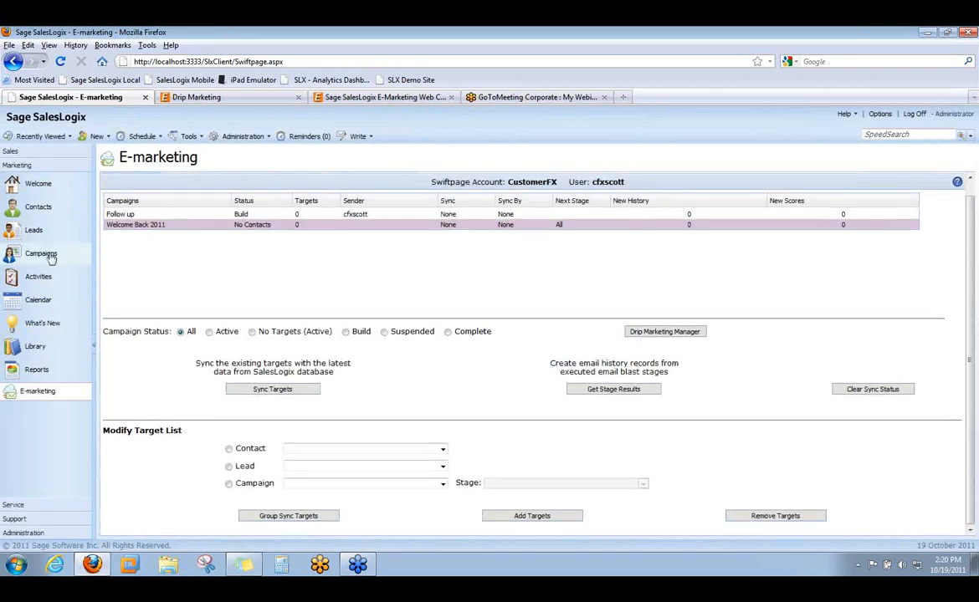
Step: Review the Rdi Group Inc lead's e-marketing history and responses in the Drip Marketing group, and return to the E-marketing page
click(11, 233)
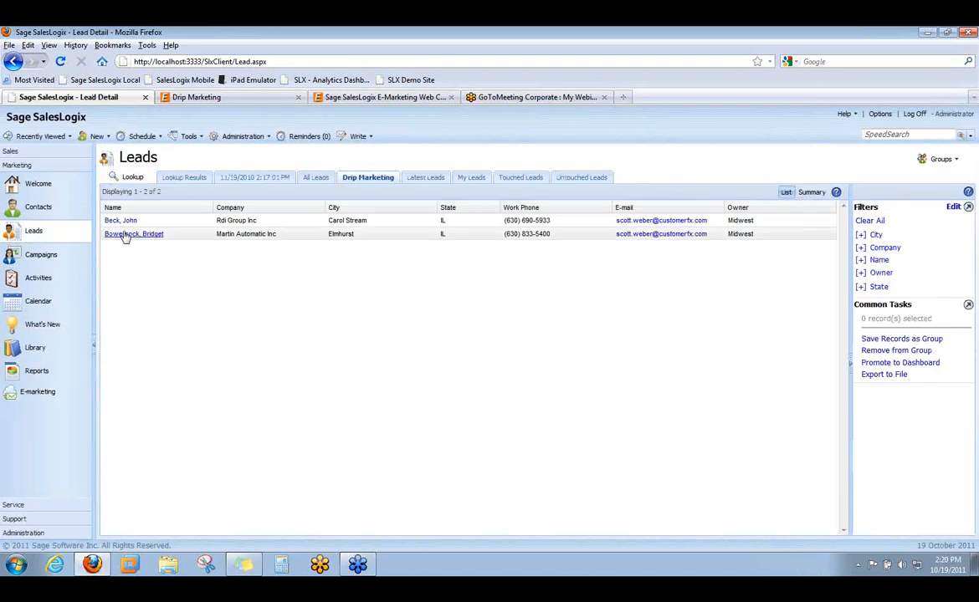
click(120, 221)
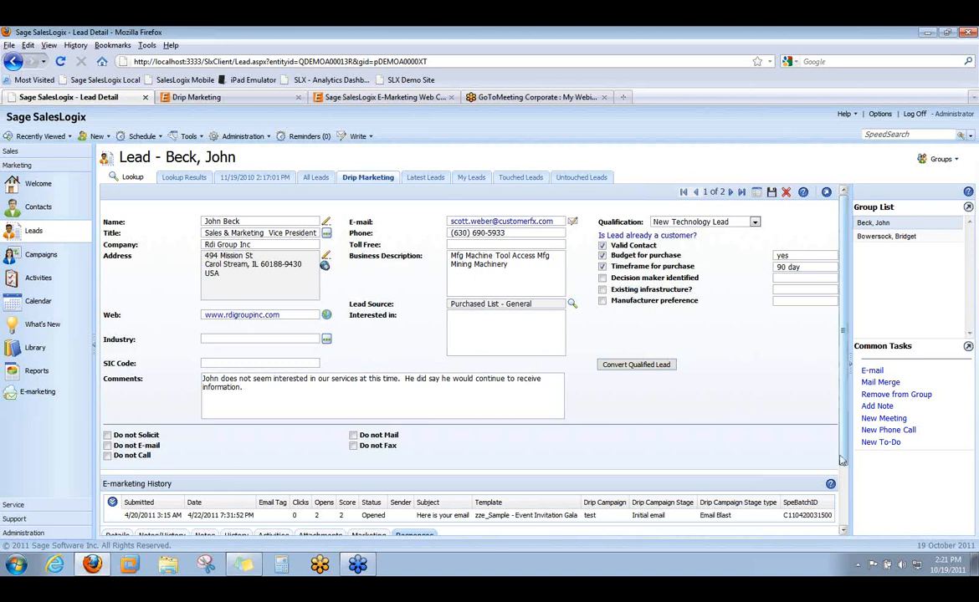
scroll(847, 458, down, 2)
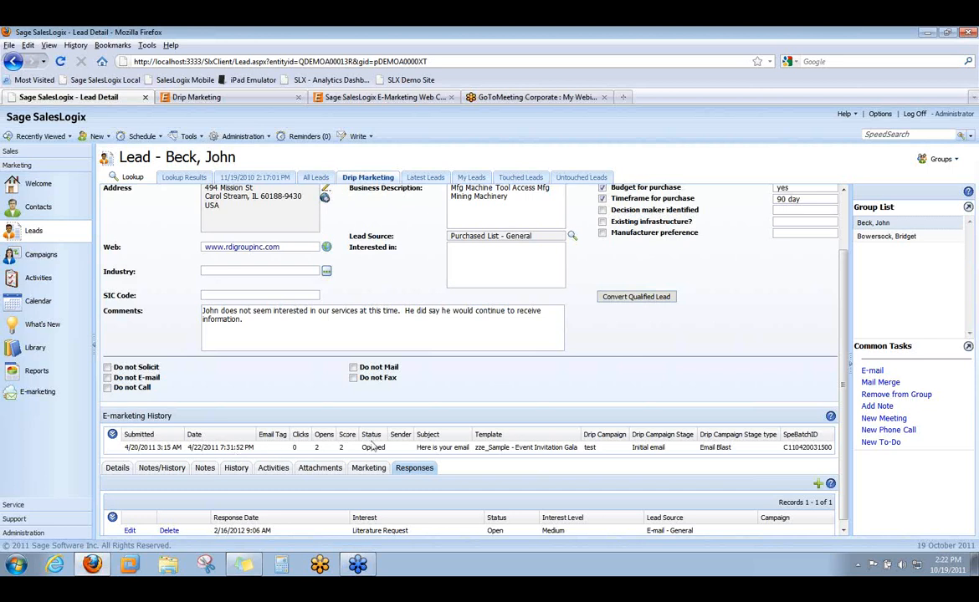
scroll(373, 448, down, 1)
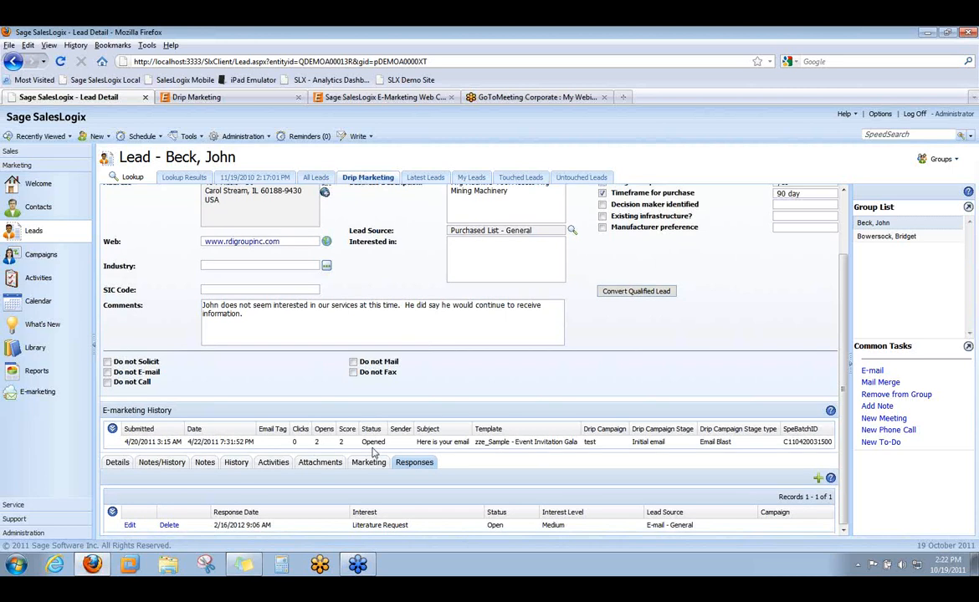
scroll(373, 452, up, 3)
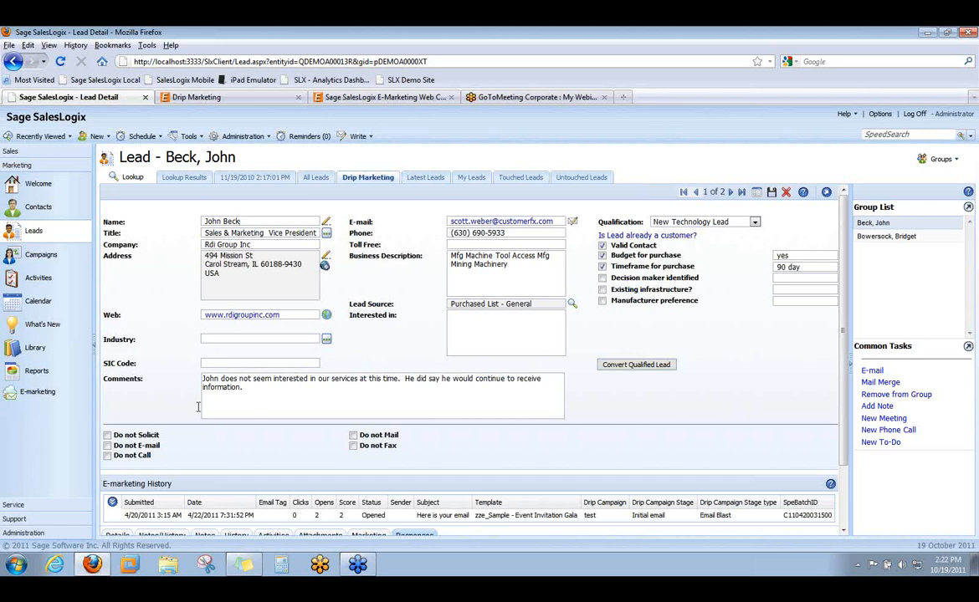
click(35, 394)
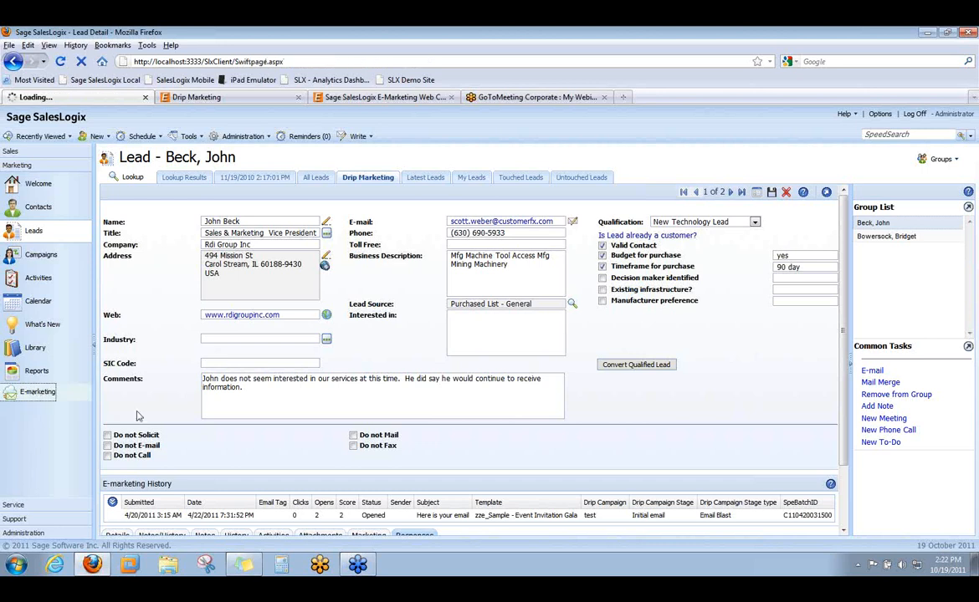